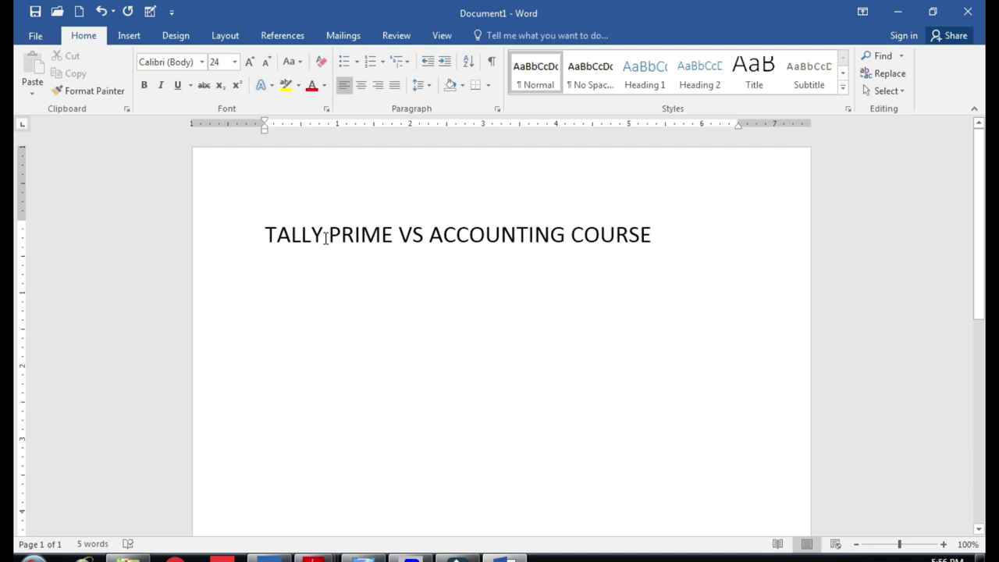
Select "TALLY PRIME" in the title, switch to TallyPrime, and view the blank company creation form before closing it.
{"action": "left_click_drag", "start_coordinate": [266, 234], "coordinate": [381, 236]}
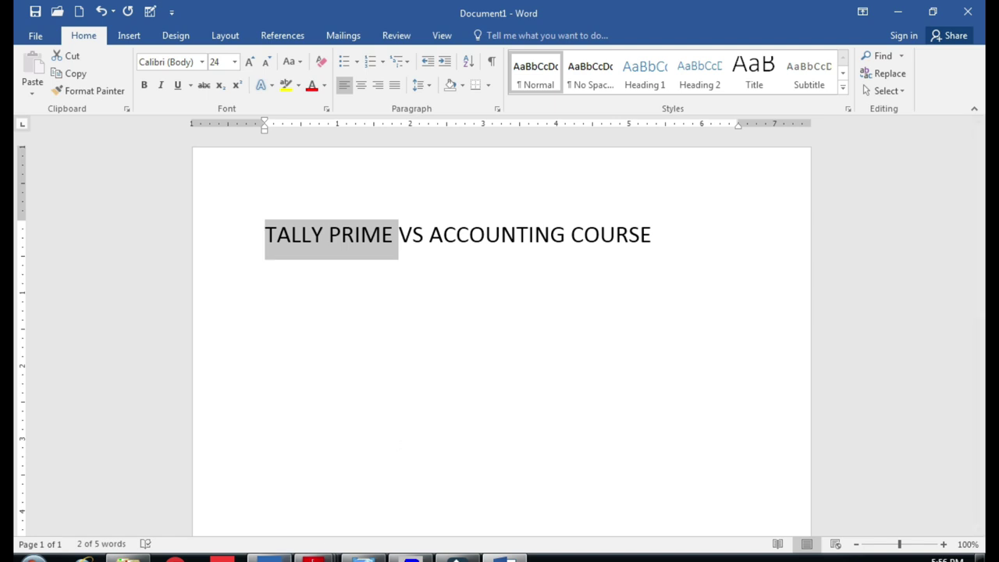
{"action": "key", "text": "alt+Tab"}
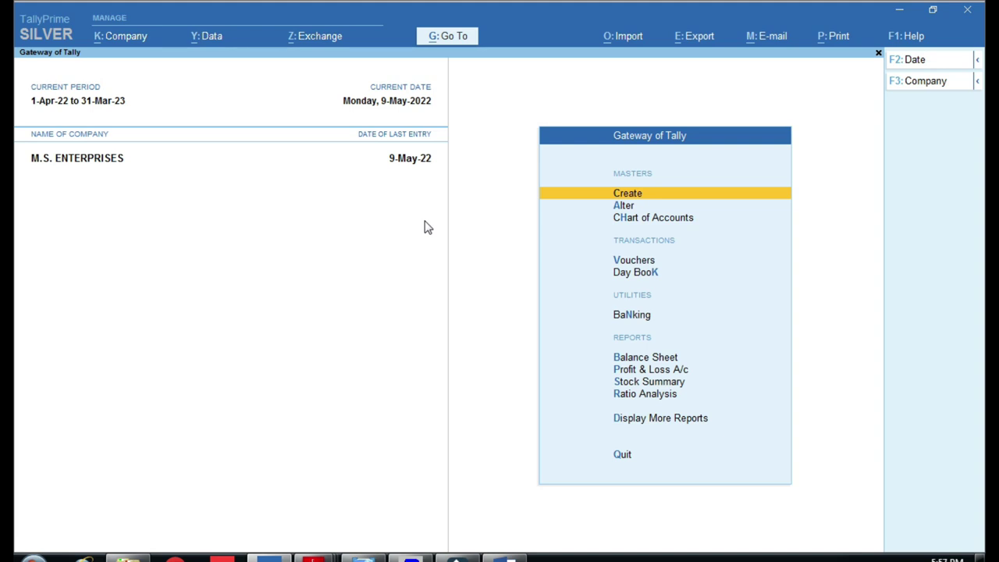
{"action": "left_click", "coordinate": [135, 41]}
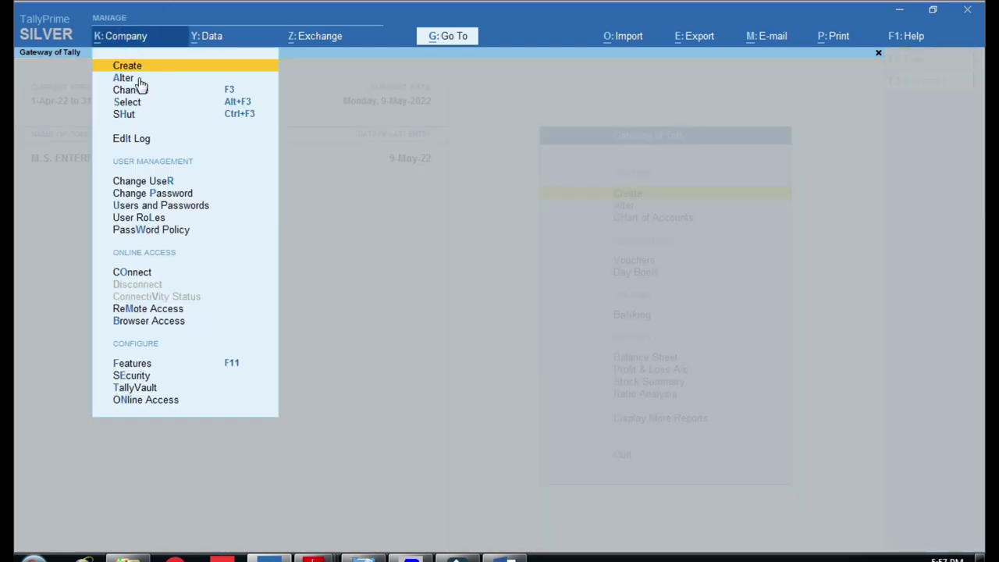
{"action": "left_click", "coordinate": [142, 66]}
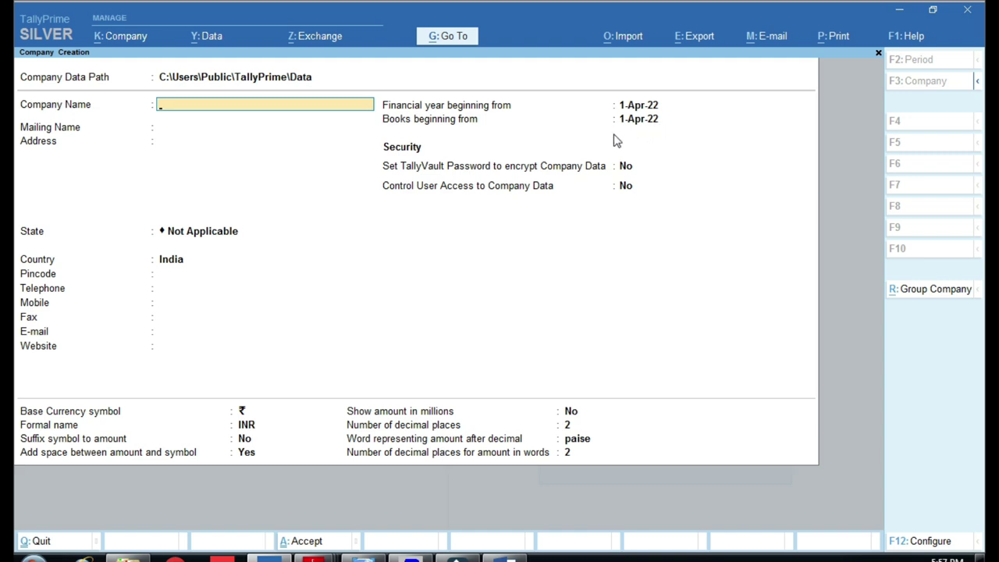
{"action": "key", "text": "Escape"}
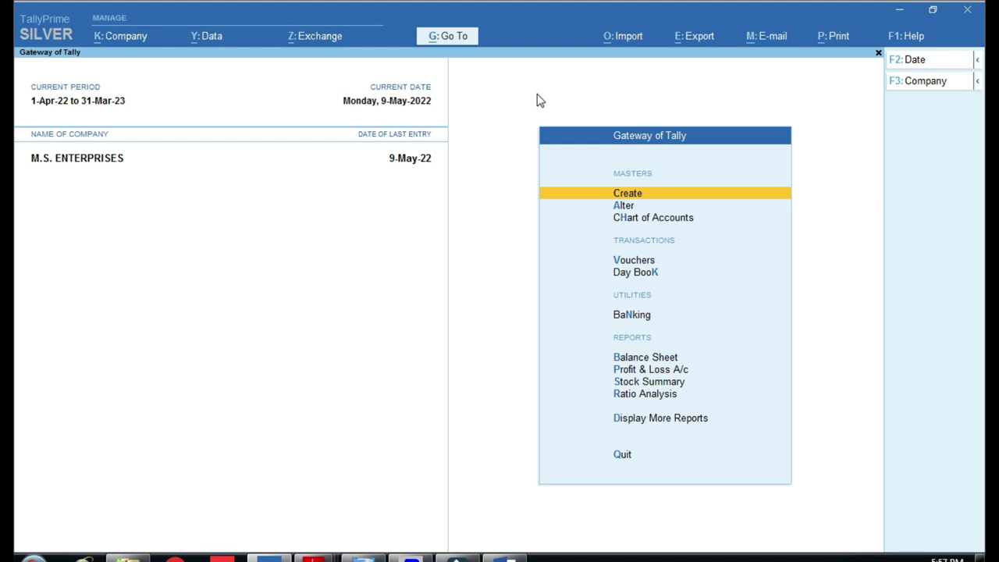
Open voucher entry from the Gateway of Tally and change the voucher type to Sales.
{"action": "key", "text": "Down"}
{"action": "key", "text": "Down"}
{"action": "key", "text": "Down"}
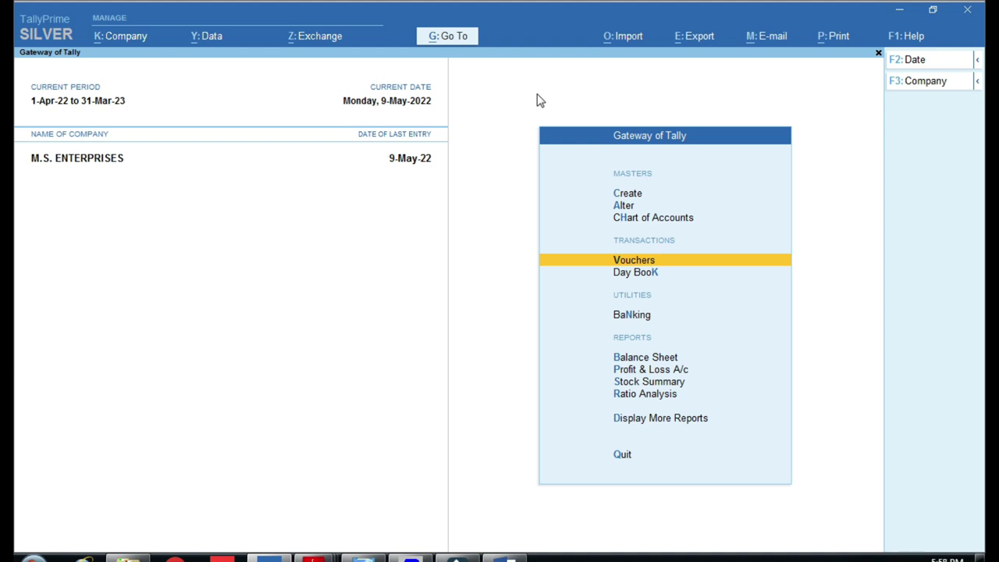
{"action": "key", "text": "Return"}
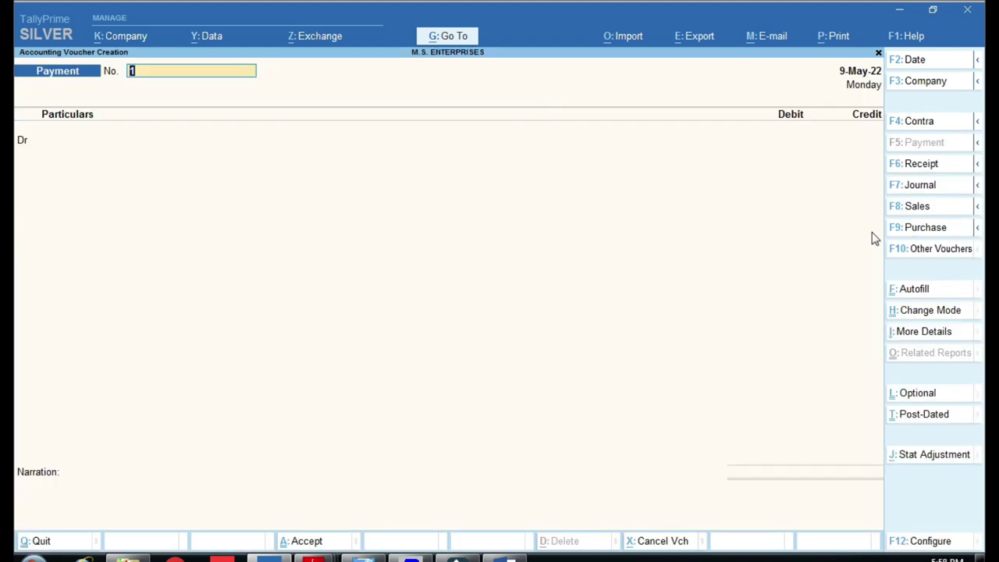
{"action": "left_click", "coordinate": [921, 207]}
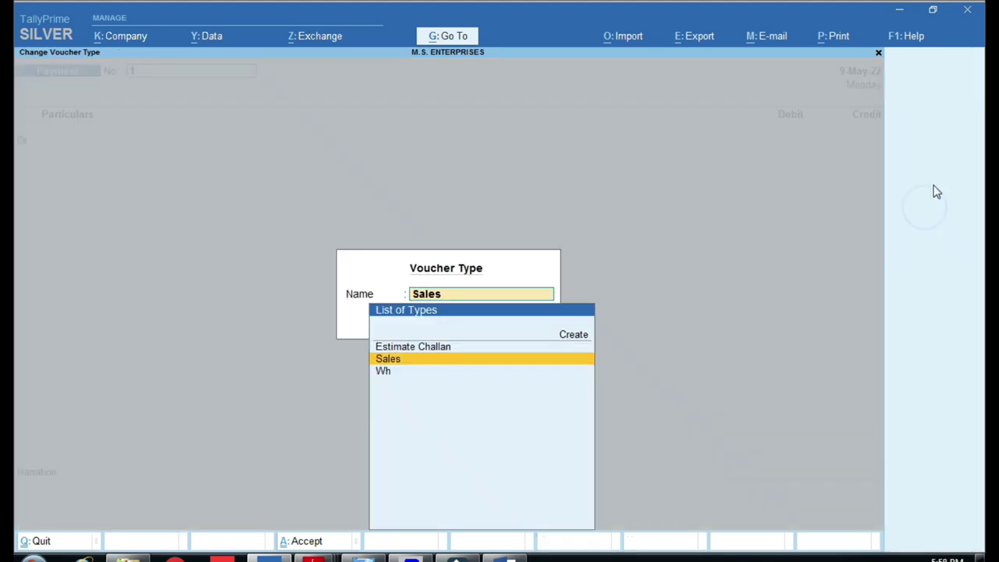
{"action": "key", "text": "Down"}
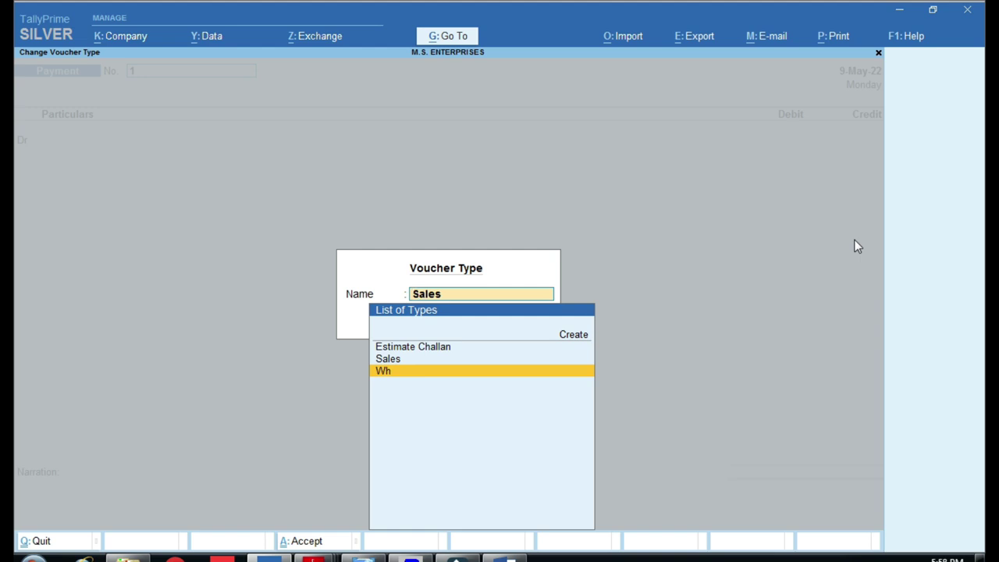
{"action": "key", "text": "Up"}
{"action": "key", "text": "Return"}
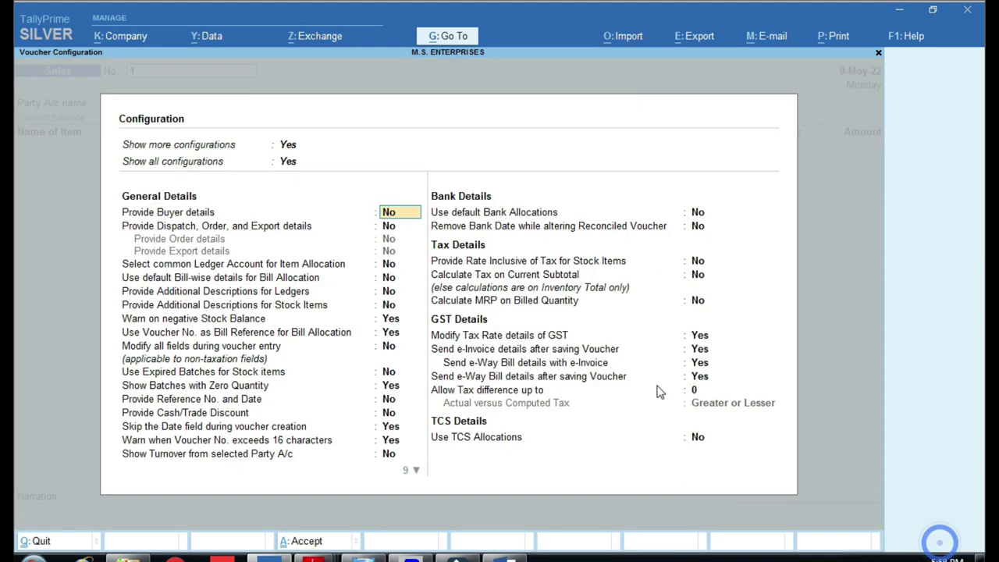
Examine the sales voucher configuration, marking the "Select common Ledger Account for Item Allocation" option, and accept it as is.
{"action": "left_click", "coordinate": [928, 541]}
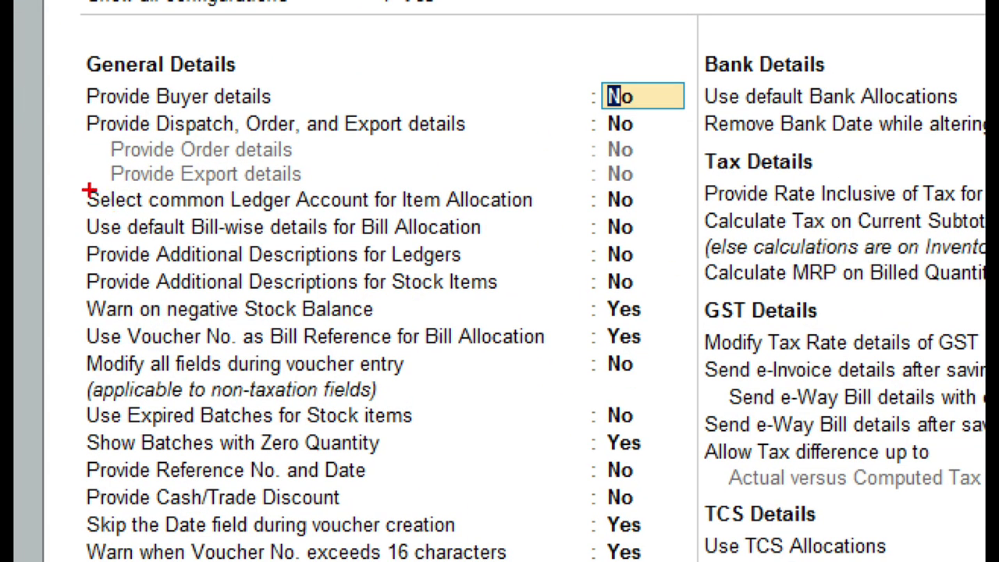
{"action": "left_click_drag", "start_coordinate": [73, 185], "coordinate": [341, 235]}
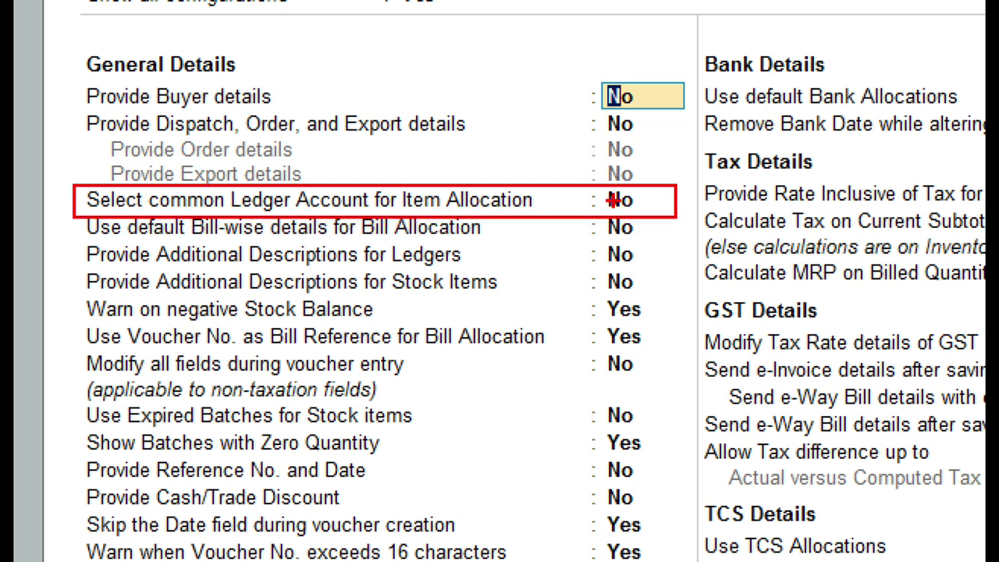
{"action": "left_click_drag", "start_coordinate": [590, 185], "coordinate": [665, 217]}
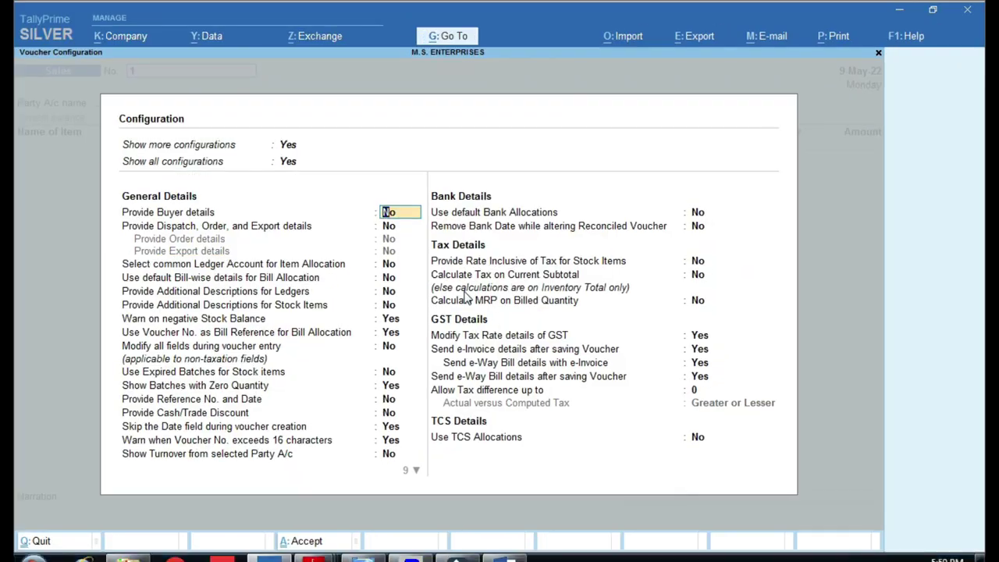
{"action": "key", "text": "ctrl+a"}
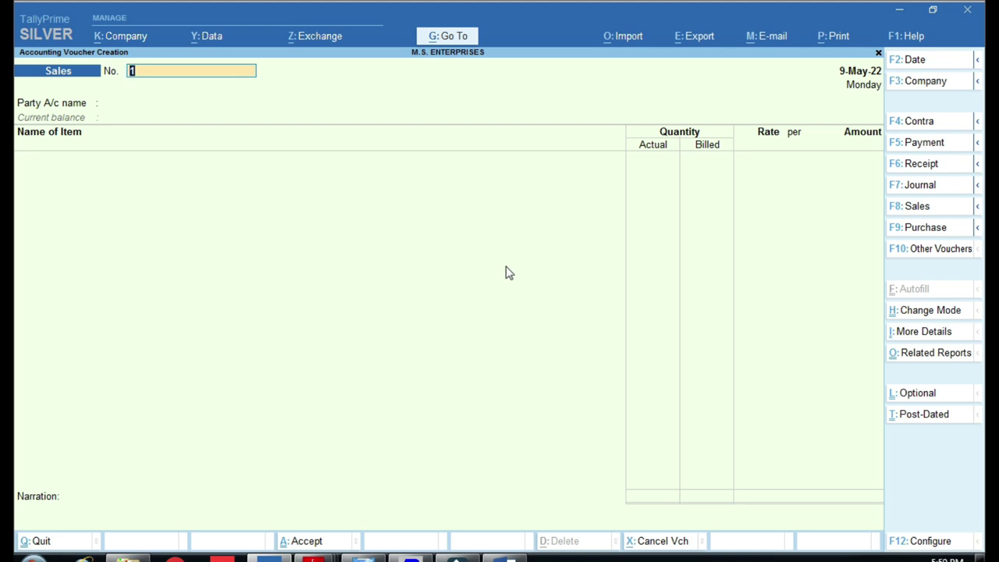
Switch to Adobe Reader to view the credit note "Sales Return (Cr Note) - 13.pdf", then return to TallyPrime.
{"action": "left_click", "coordinate": [313, 557]}
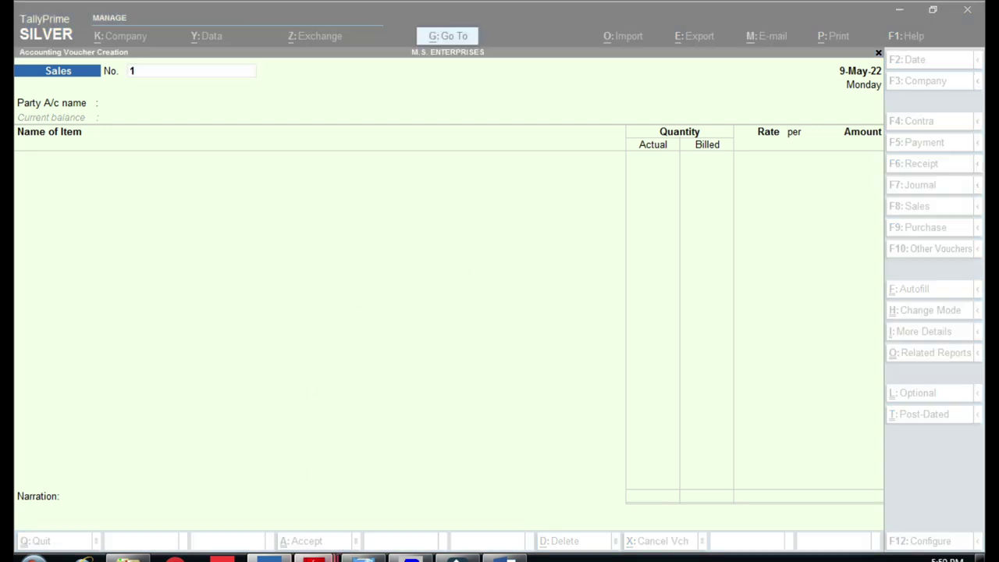
{"action": "left_click", "coordinate": [465, 500]}
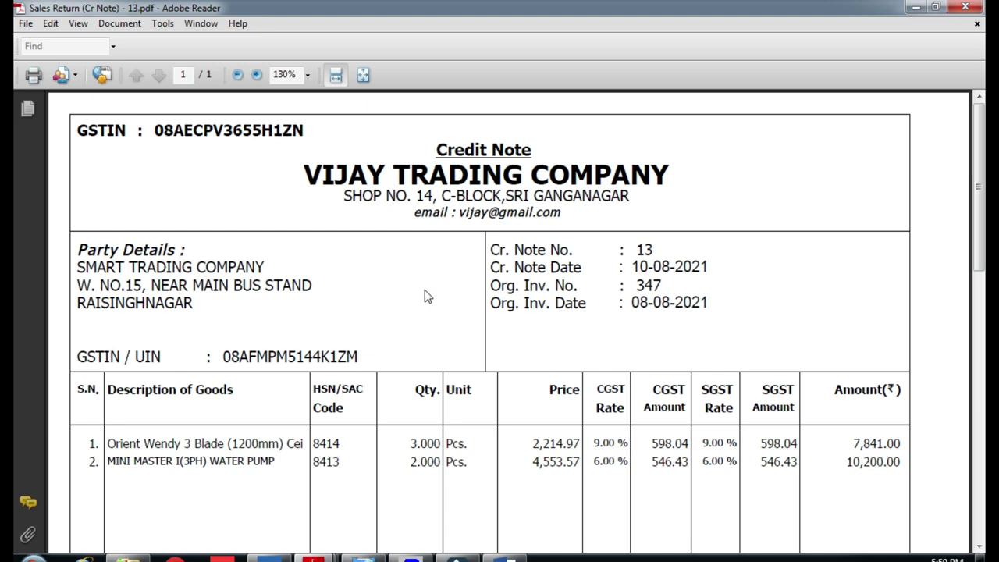
{"action": "scroll", "coordinate": [427, 296], "scroll_direction": "down", "scroll_amount": 1}
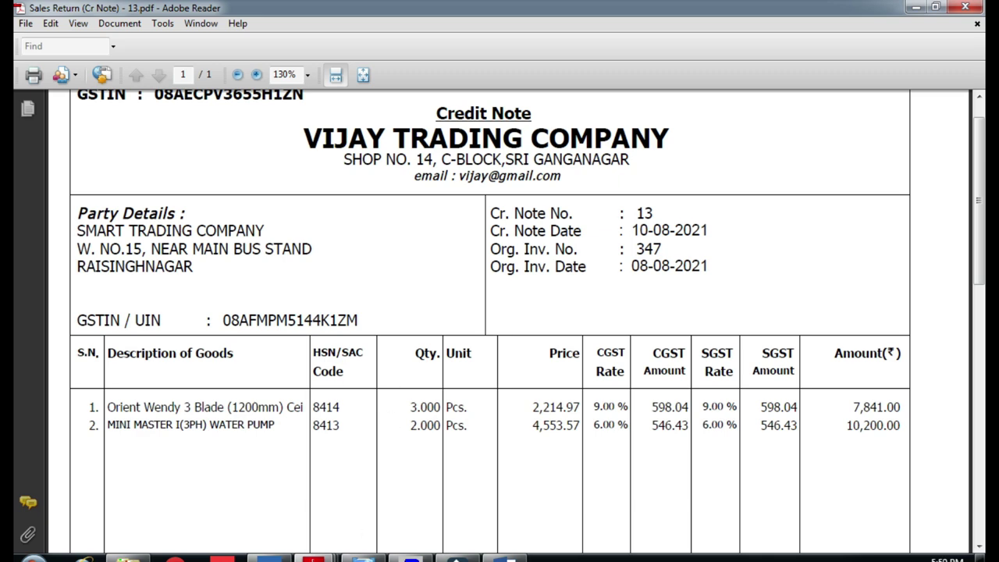
{"action": "key", "text": "alt+Tab"}
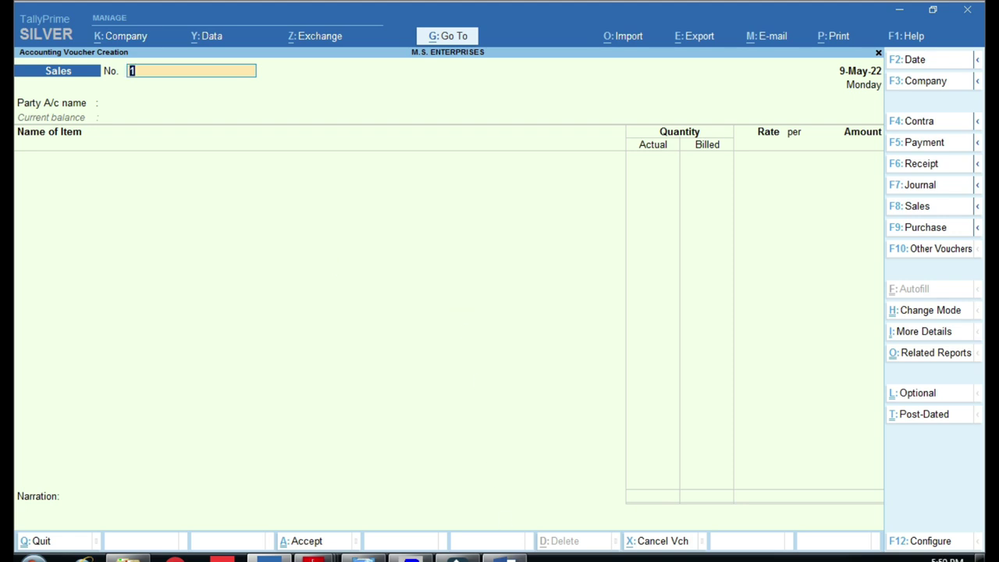
Switch to the Word document and highlight "ACCOUNTING COURSE" in the title line.
{"action": "left_click", "coordinate": [515, 558]}
{"action": "left_click_drag", "start_coordinate": [430, 236], "coordinate": [663, 279]}
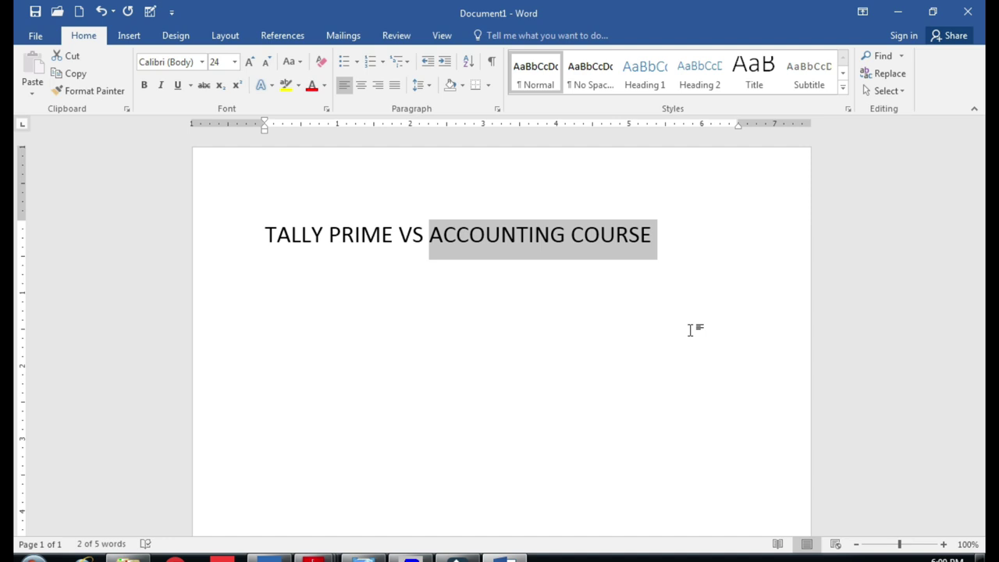
{"action": "left_click", "coordinate": [521, 343]}
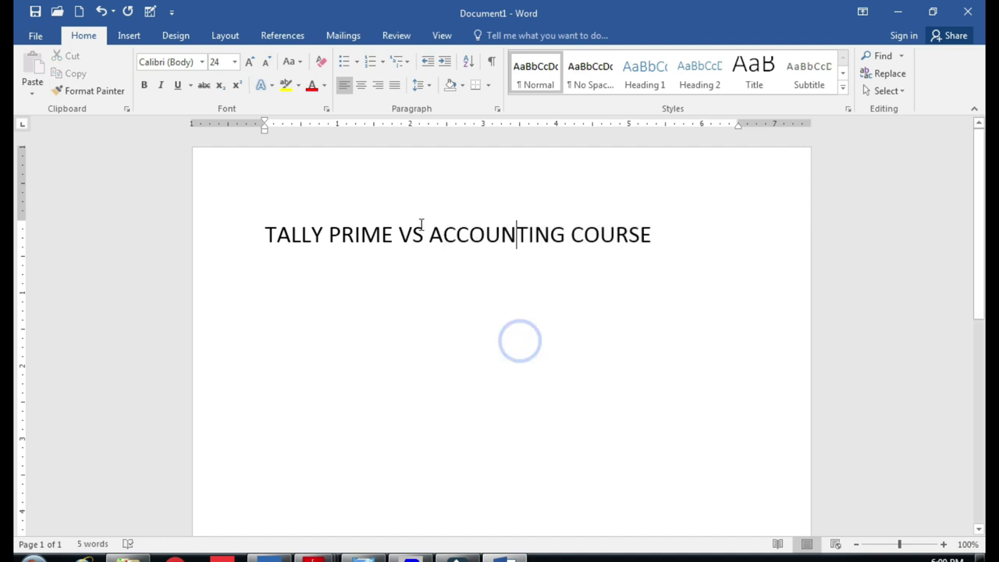
{"action": "left_click_drag", "start_coordinate": [429, 235], "coordinate": [558, 227]}
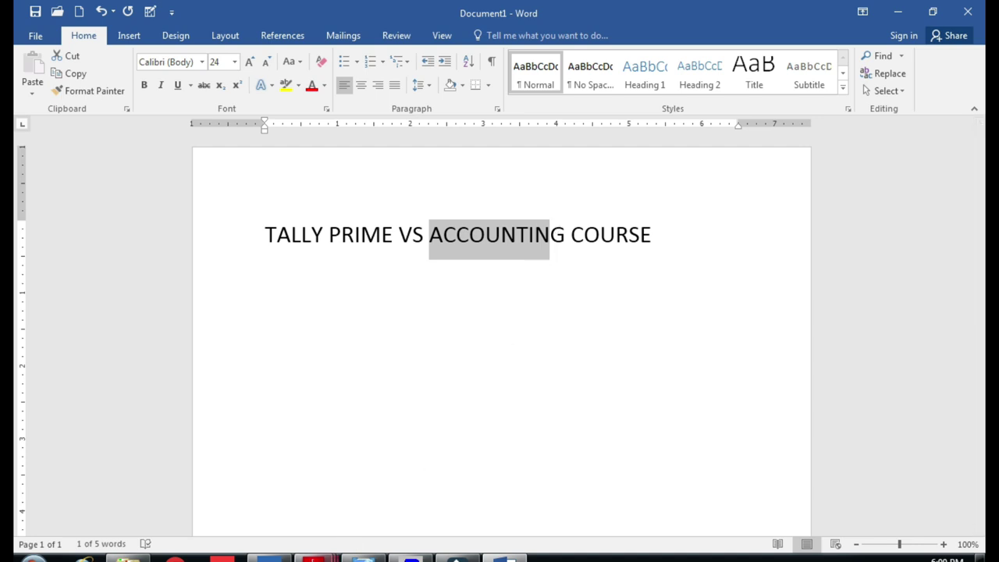
Switch to Adobe Reader and view the first cash receipt in "receipt 10-12.pdf".
{"action": "left_click", "coordinate": [313, 556]}
{"action": "left_click", "coordinate": [341, 494]}
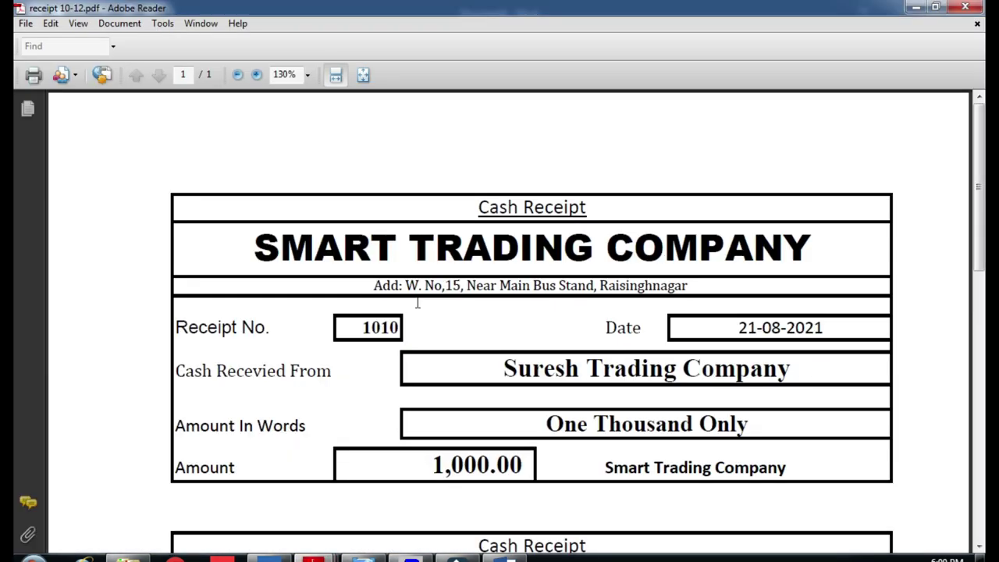
{"action": "scroll", "coordinate": [426, 346], "scroll_direction": "down", "scroll_amount": 1}
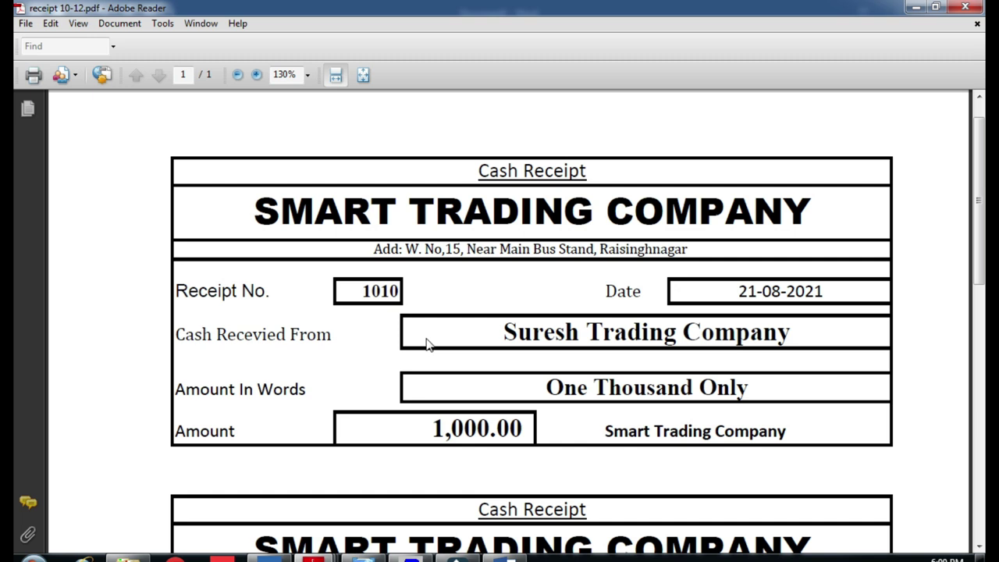
Review the whole tax invoice in 001.pdf, including its goods and tax tables, and return to the TallyPrime sales voucher.
{"action": "left_click", "coordinate": [315, 552]}
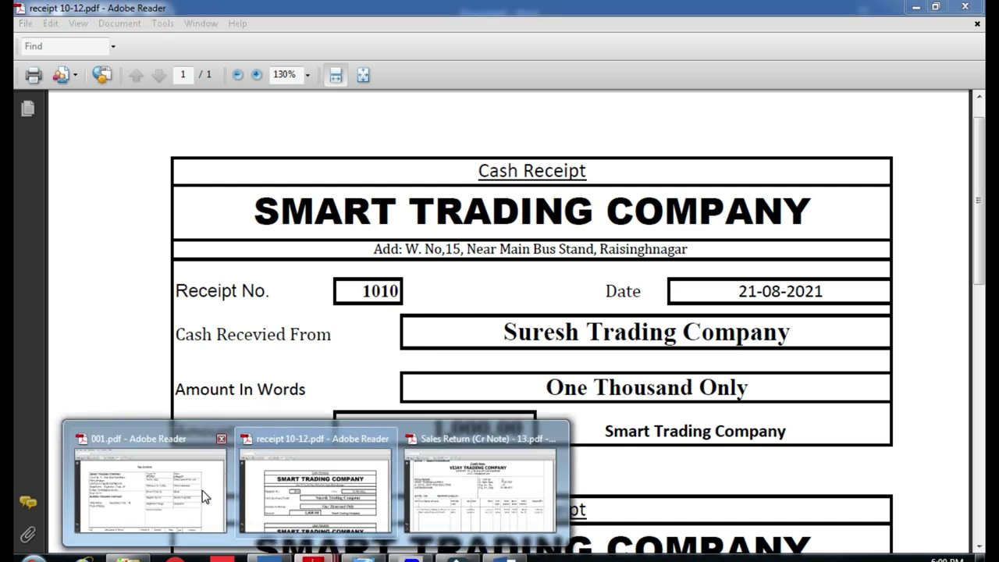
{"action": "left_click", "coordinate": [204, 497]}
{"action": "scroll", "coordinate": [328, 316], "scroll_direction": "down", "scroll_amount": 10}
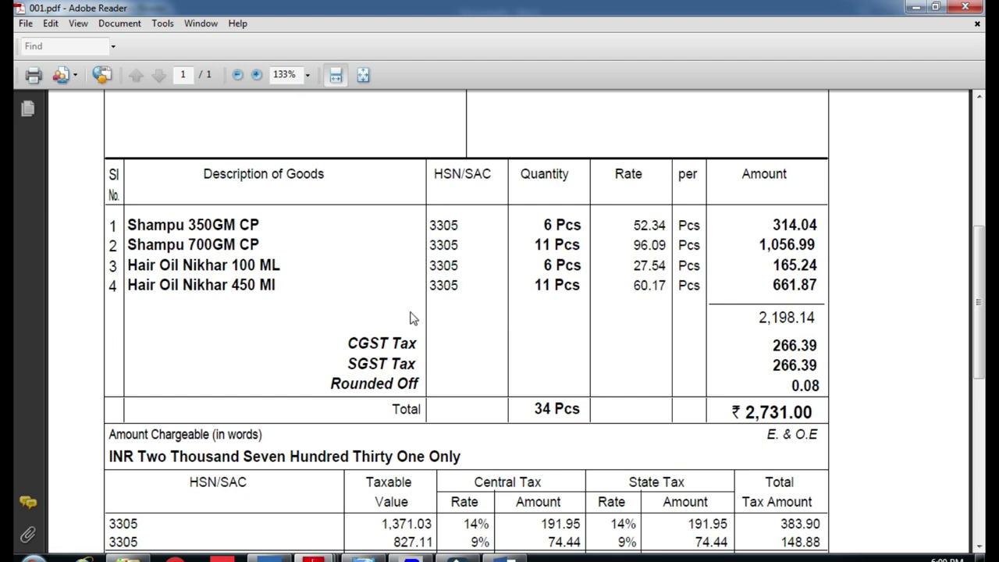
{"action": "scroll", "coordinate": [412, 318], "scroll_direction": "down", "scroll_amount": 8}
{"action": "scroll", "coordinate": [412, 318], "scroll_direction": "up", "scroll_amount": 13}
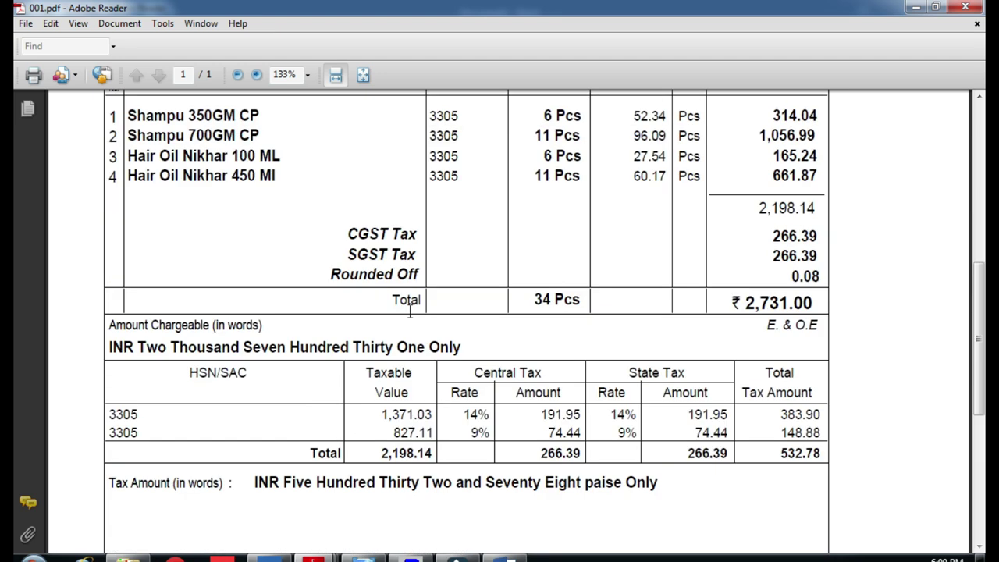
{"action": "scroll", "coordinate": [412, 319], "scroll_direction": "up", "scroll_amount": 3}
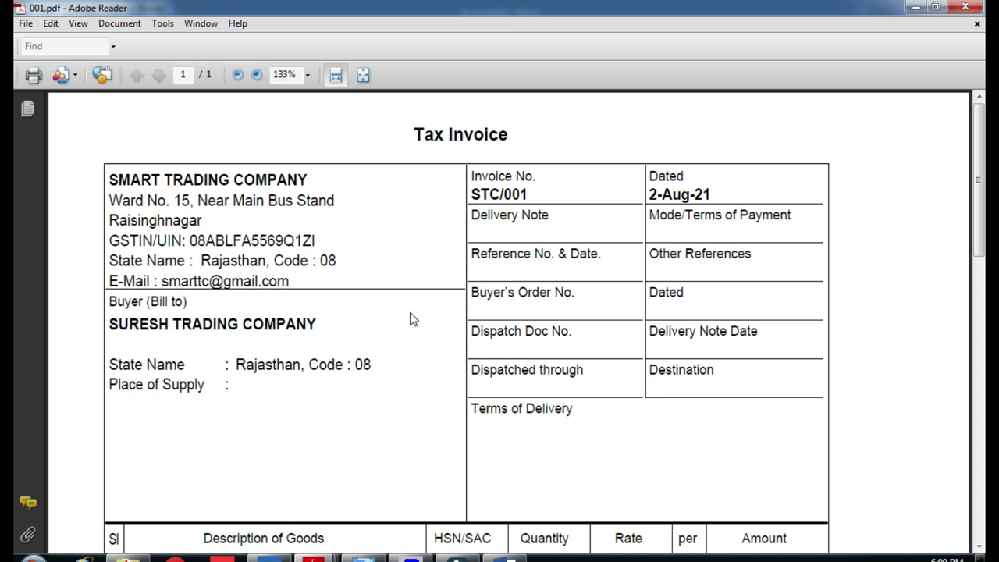
{"action": "left_click", "coordinate": [283, 558]}
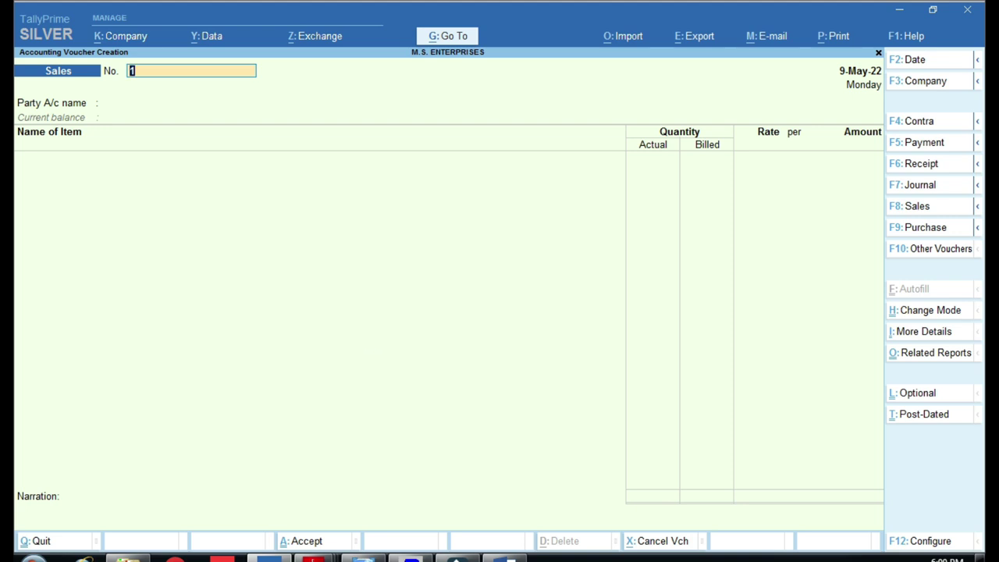
Bring the 001.pdf invoice back up and examine its party details and goods lines.
{"action": "mouse_move", "coordinate": [312, 557]}
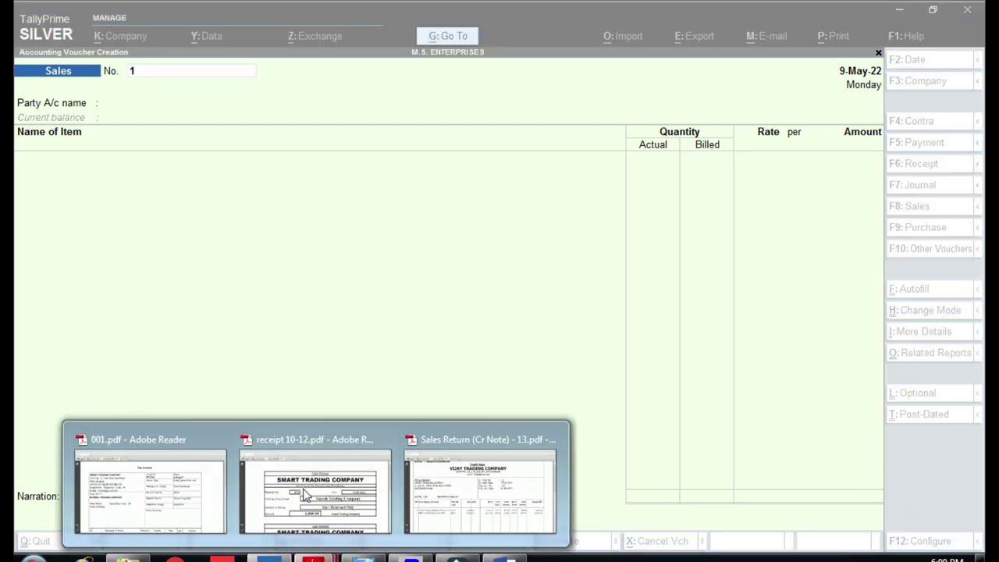
{"action": "left_click", "coordinate": [171, 458]}
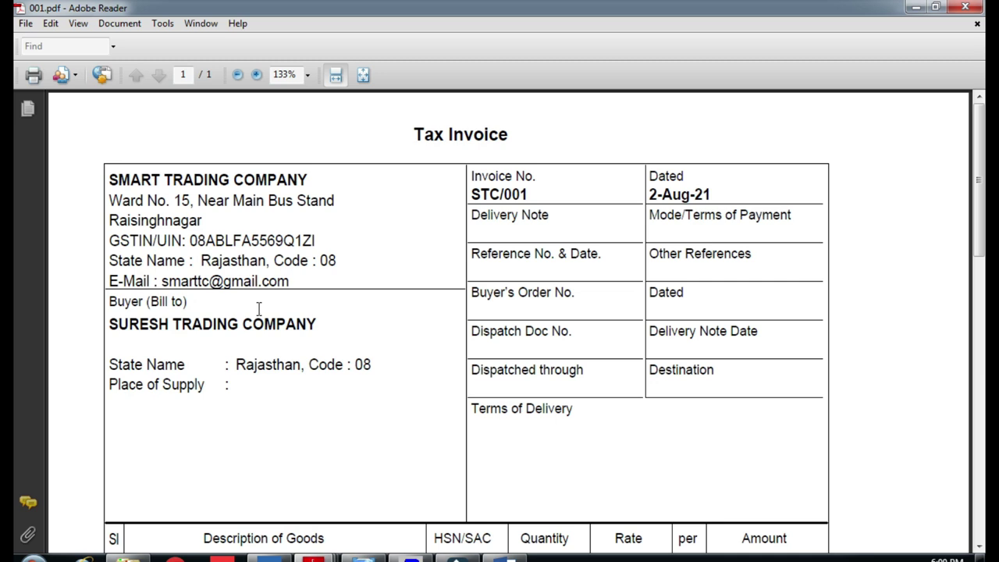
{"action": "scroll", "coordinate": [258, 309], "scroll_direction": "down", "scroll_amount": 5}
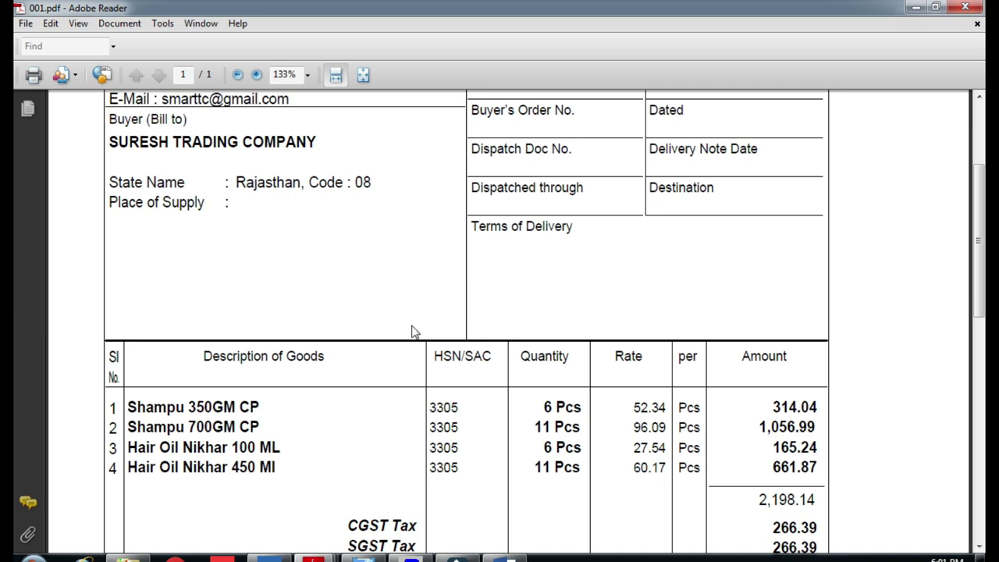
{"action": "scroll", "coordinate": [435, 287], "scroll_direction": "up", "scroll_amount": 5}
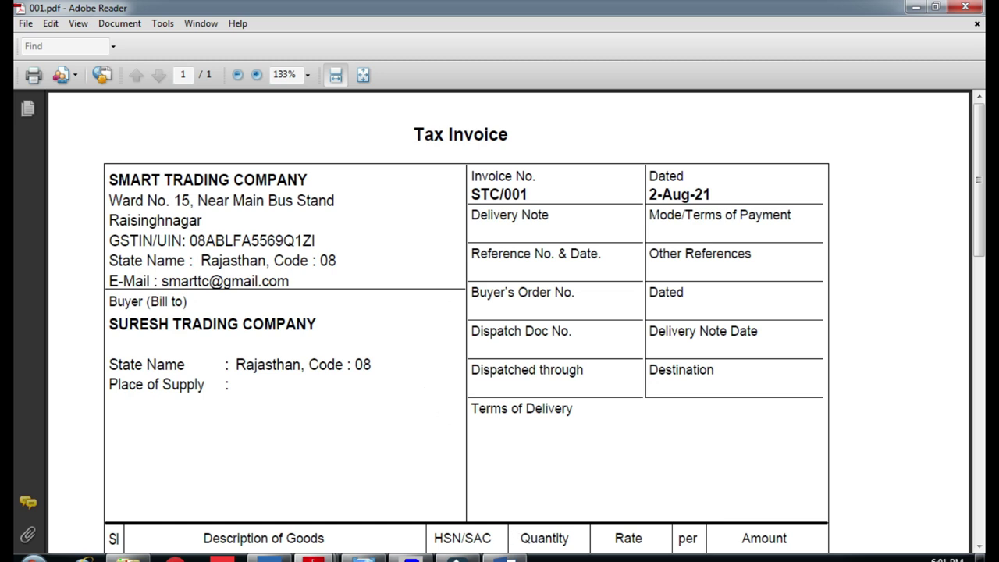
Switch to the Word document, highlight "ACCOUNTING COURSE" and "TALLY PRIME" in turn, and clear the selection.
{"action": "left_click", "coordinate": [521, 557]}
{"action": "left_click", "coordinate": [528, 306]}
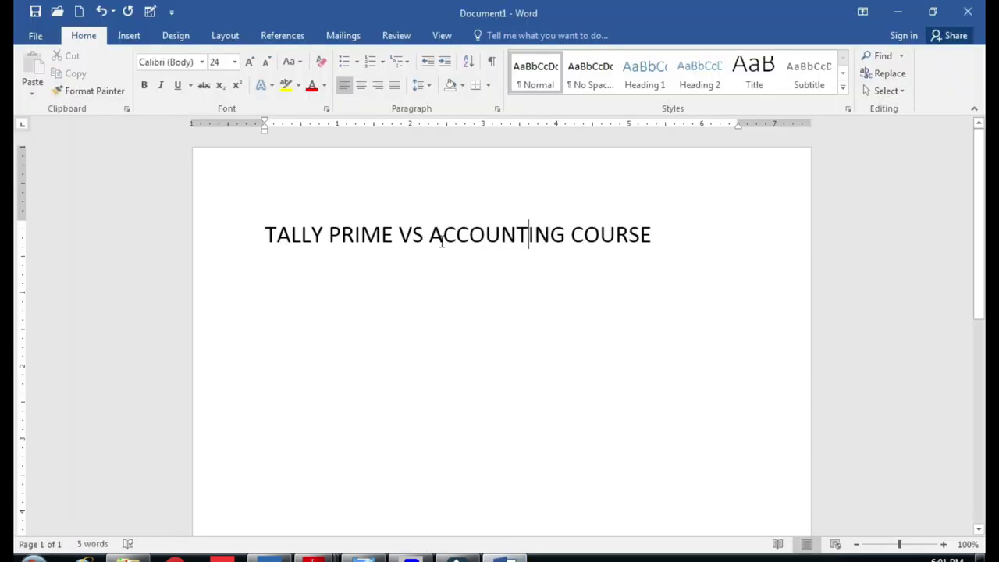
{"action": "left_click_drag", "start_coordinate": [430, 237], "coordinate": [651, 223]}
{"action": "left_click_drag", "start_coordinate": [268, 236], "coordinate": [392, 241]}
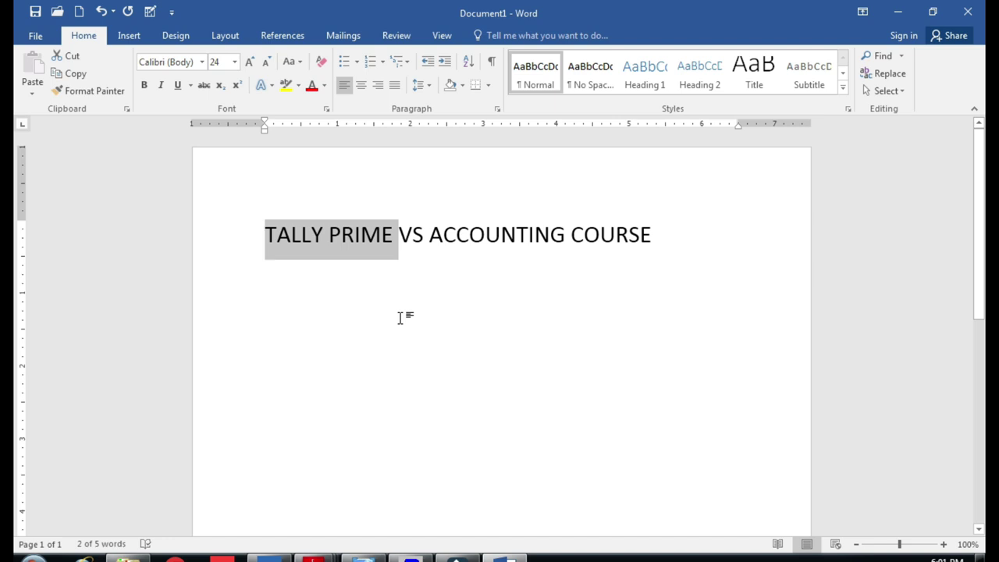
{"action": "left_click", "coordinate": [327, 237]}
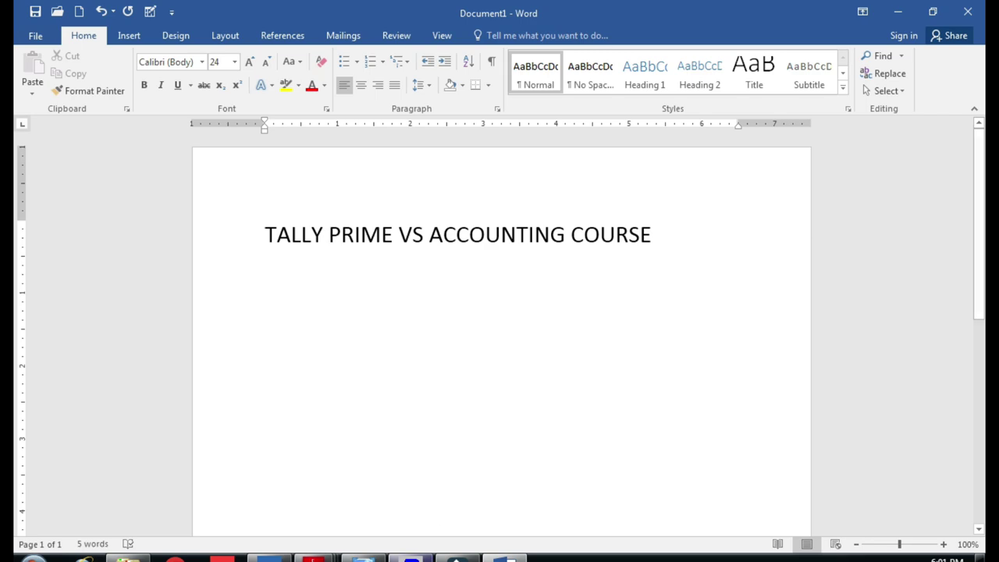
Switch to Busy, look over its transaction types and report options, and return to the Word document.
{"action": "key", "text": "alt+Tab"}
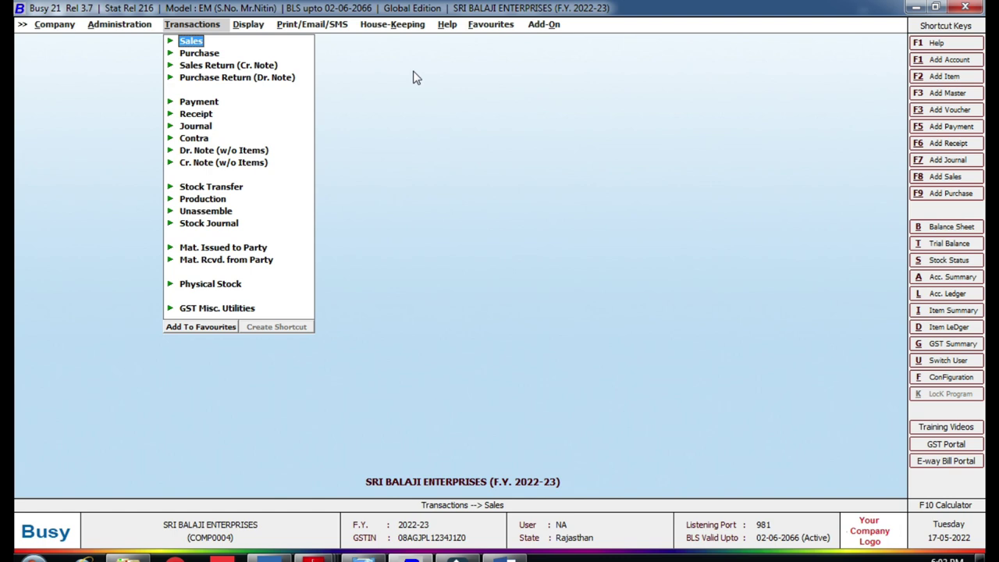
{"action": "key", "text": "Right"}
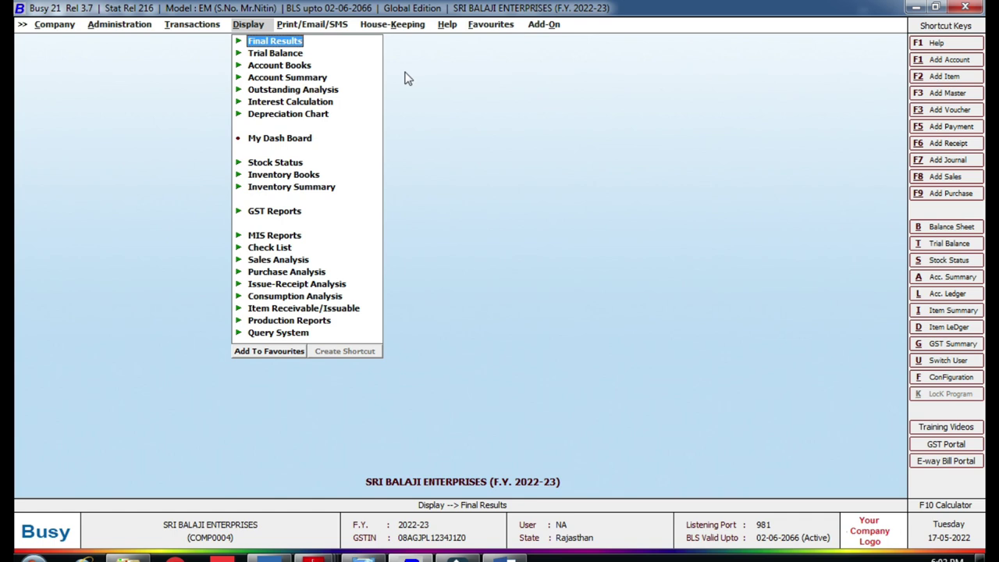
{"action": "left_click", "coordinate": [507, 557]}
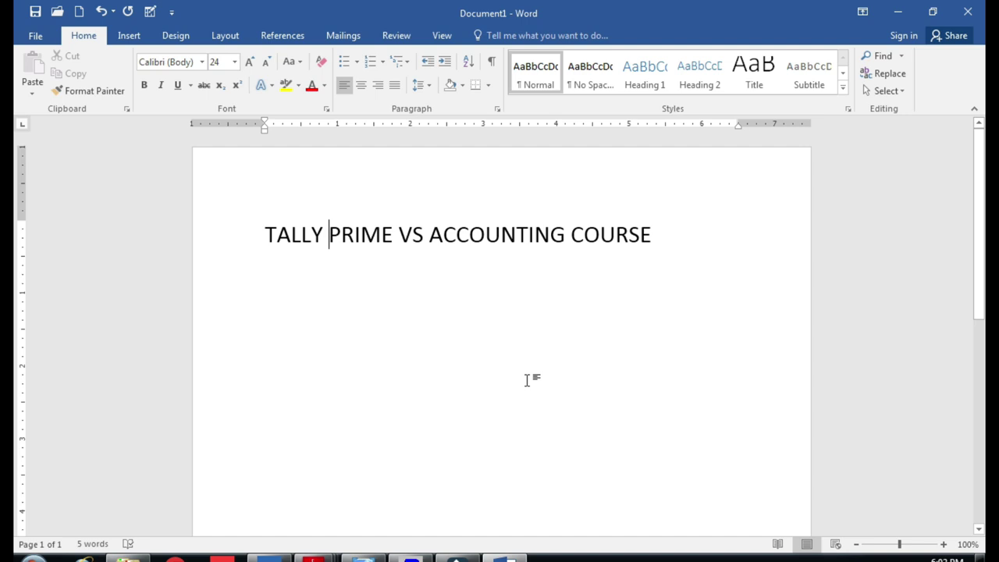
Preview the bills open in Adobe Reader and switch to the TallyPrime sales voucher.
{"action": "left_click", "coordinate": [313, 557]}
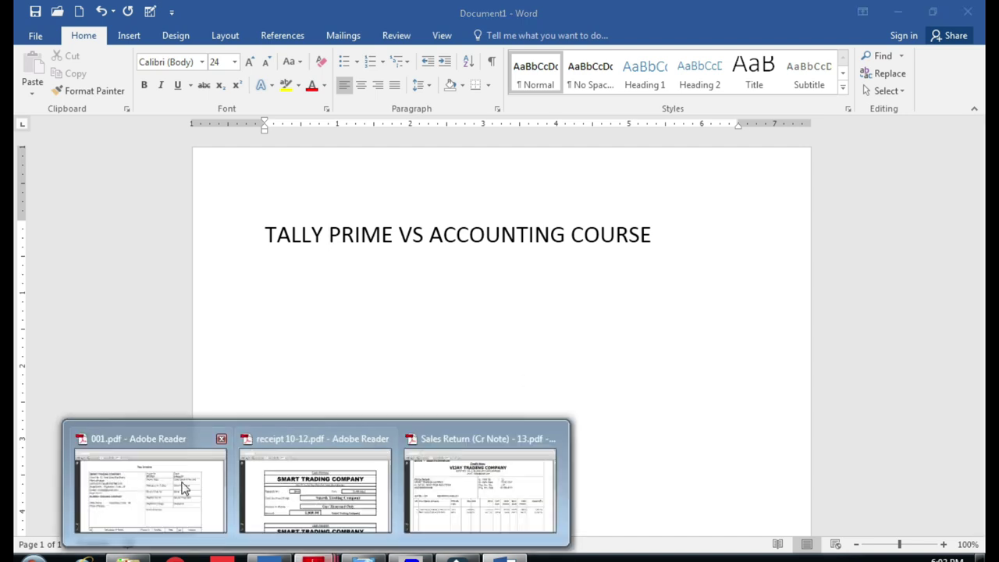
{"action": "mouse_move", "coordinate": [331, 488]}
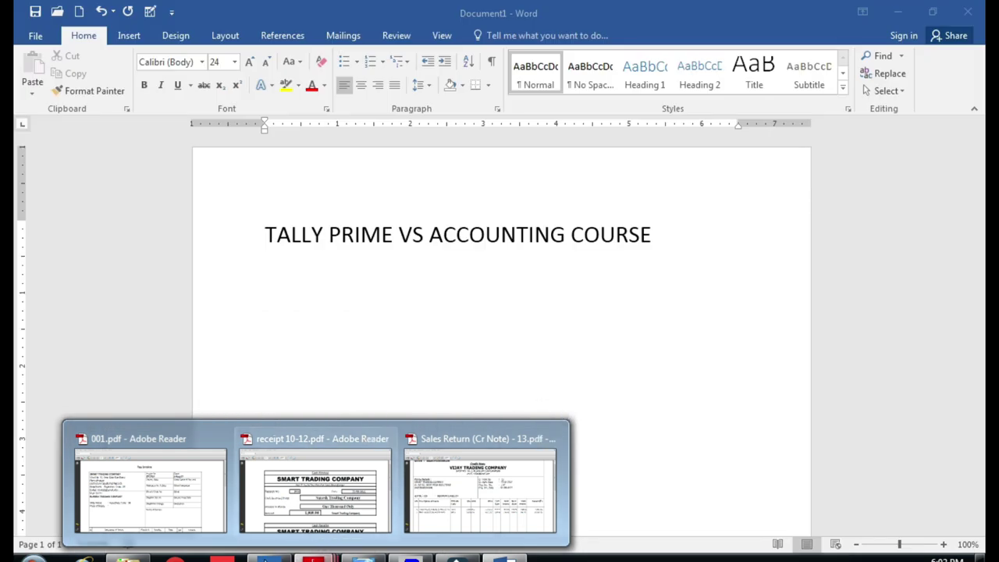
{"action": "left_click", "coordinate": [269, 556]}
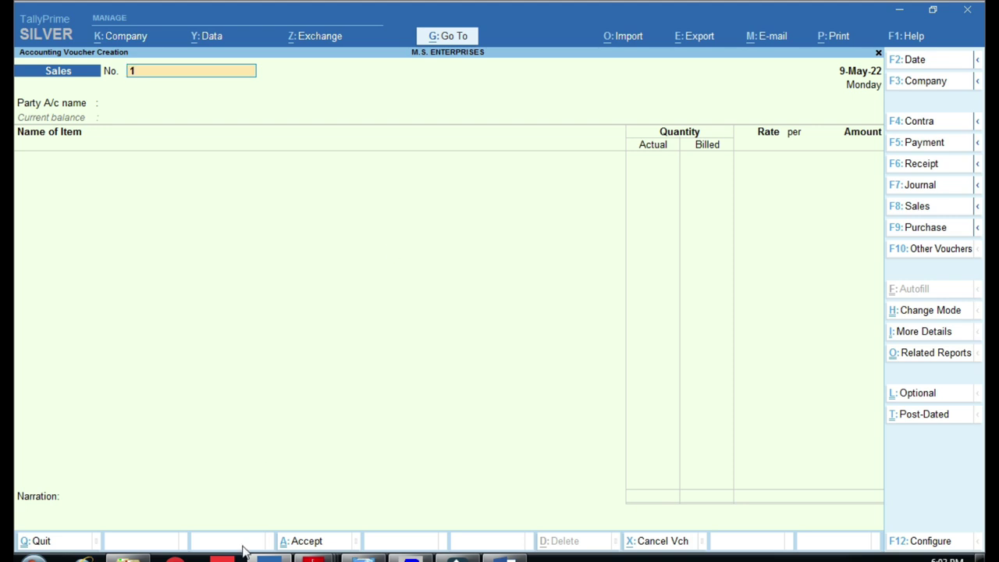
Bring up the credit note in "Sales Return (Cr Note) - 13.pdf", review its header and goods lines, and return to TallyPrime.
{"action": "mouse_move", "coordinate": [312, 555]}
{"action": "left_click", "coordinate": [469, 498]}
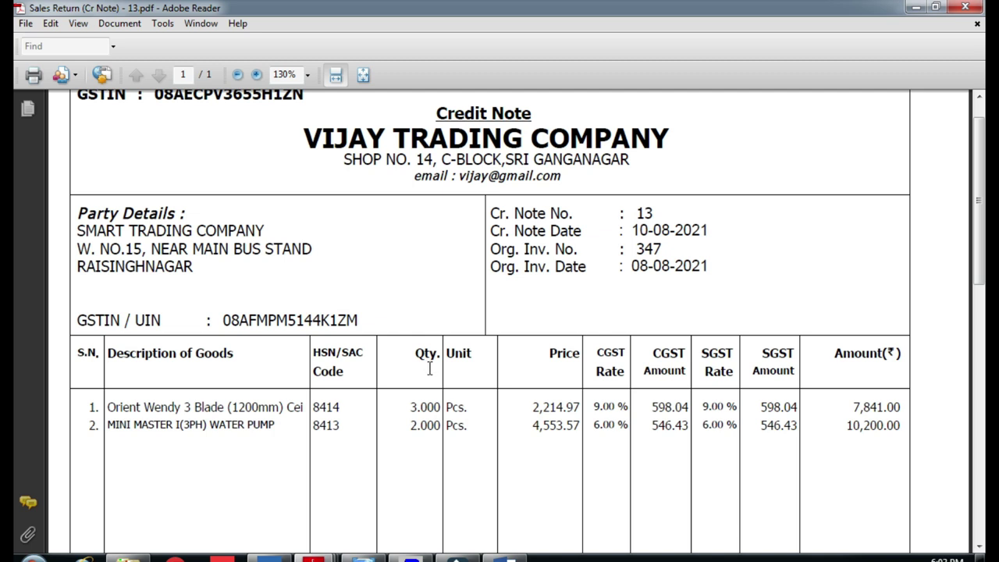
{"action": "scroll", "coordinate": [429, 369], "scroll_direction": "up", "scroll_amount": 1}
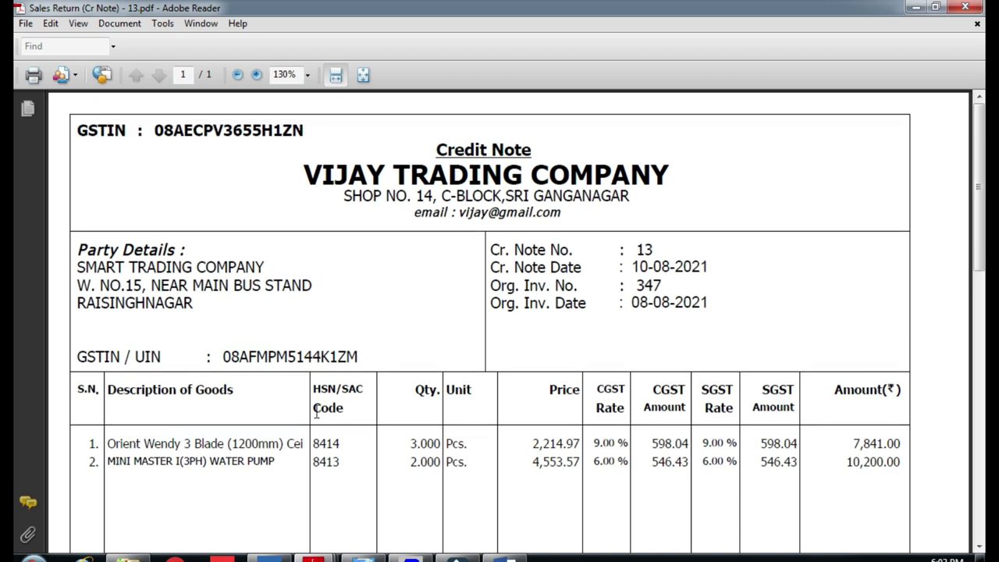
{"action": "key", "text": "alt+Tab"}
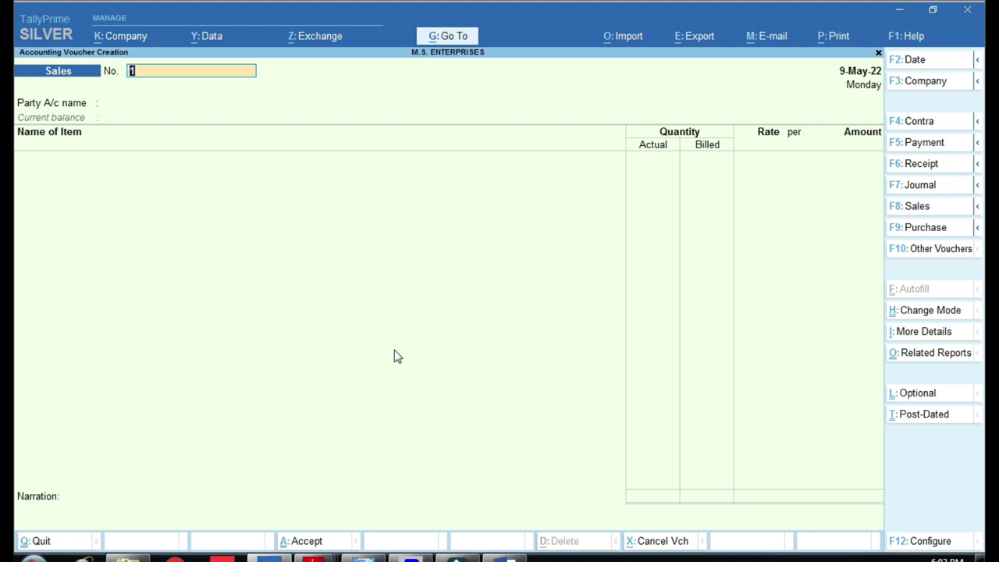
Read through the cash receipts in "receipt 10-12.pdf" and return to the TallyPrime sales voucher.
{"action": "mouse_move", "coordinate": [312, 556]}
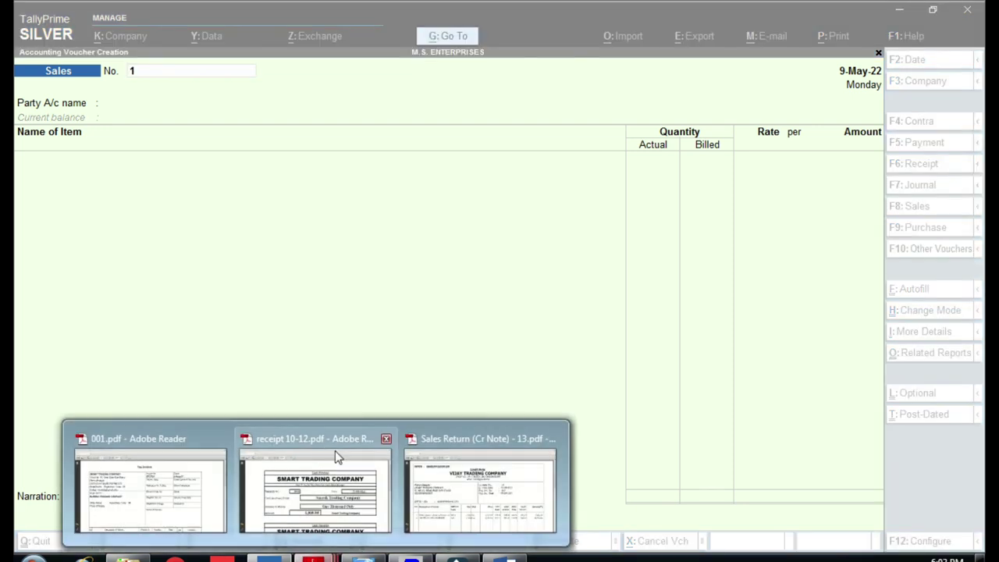
{"action": "left_click", "coordinate": [294, 490]}
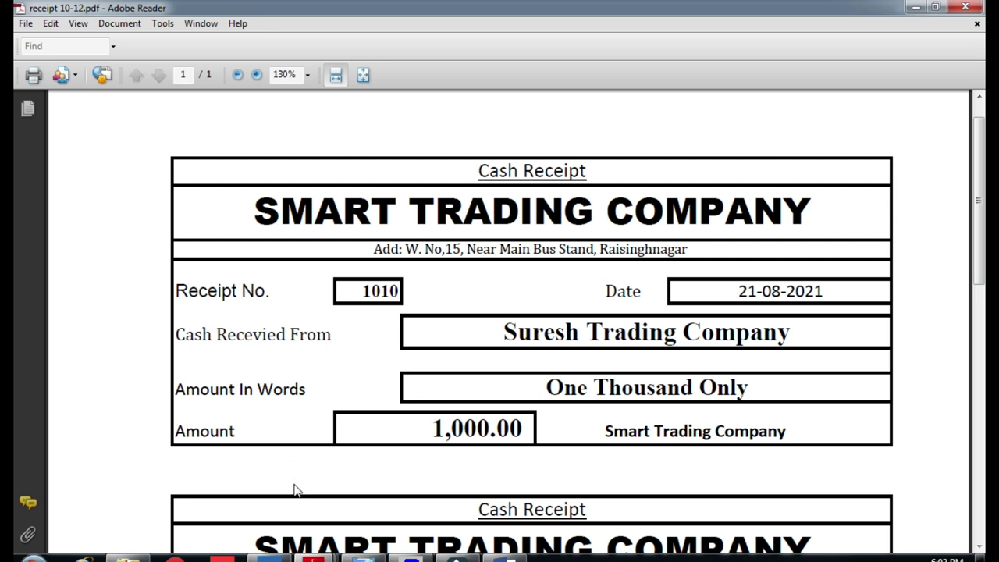
{"action": "scroll", "coordinate": [327, 477], "scroll_direction": "down", "scroll_amount": 15}
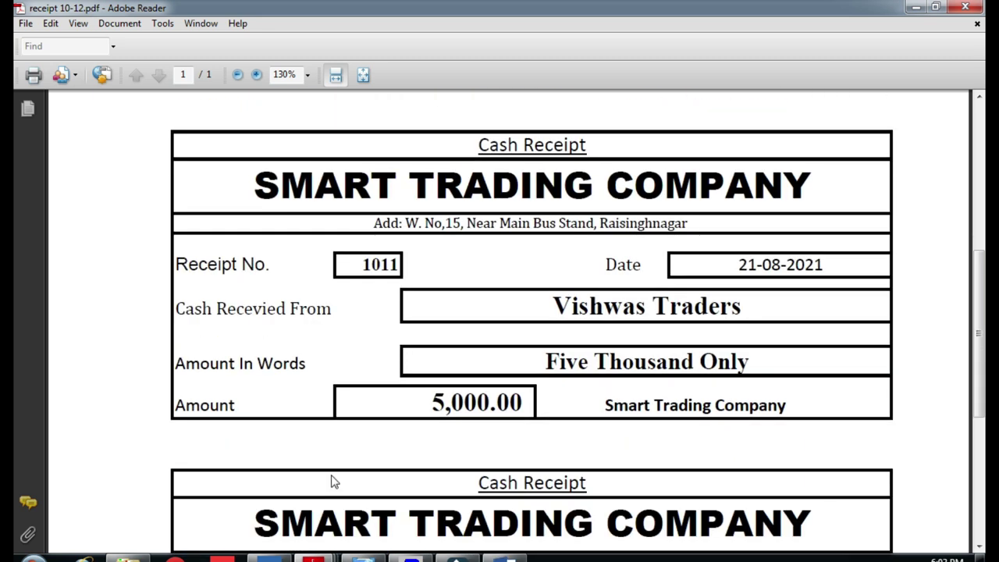
{"action": "left_click", "coordinate": [269, 557]}
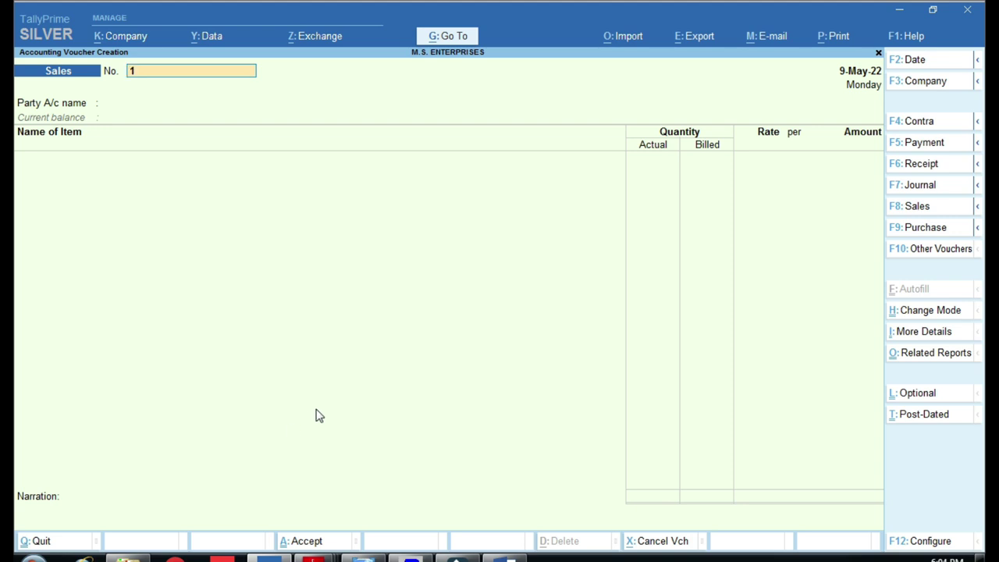
Change the voucher type from Sales to Estimate Challan.
{"action": "left_click", "coordinate": [948, 250]}
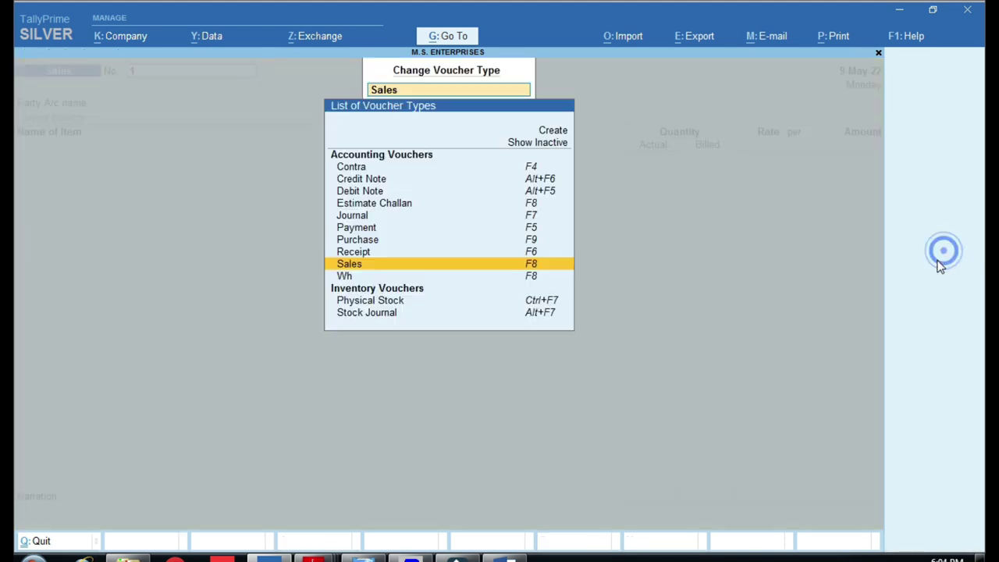
{"action": "left_click", "coordinate": [406, 205]}
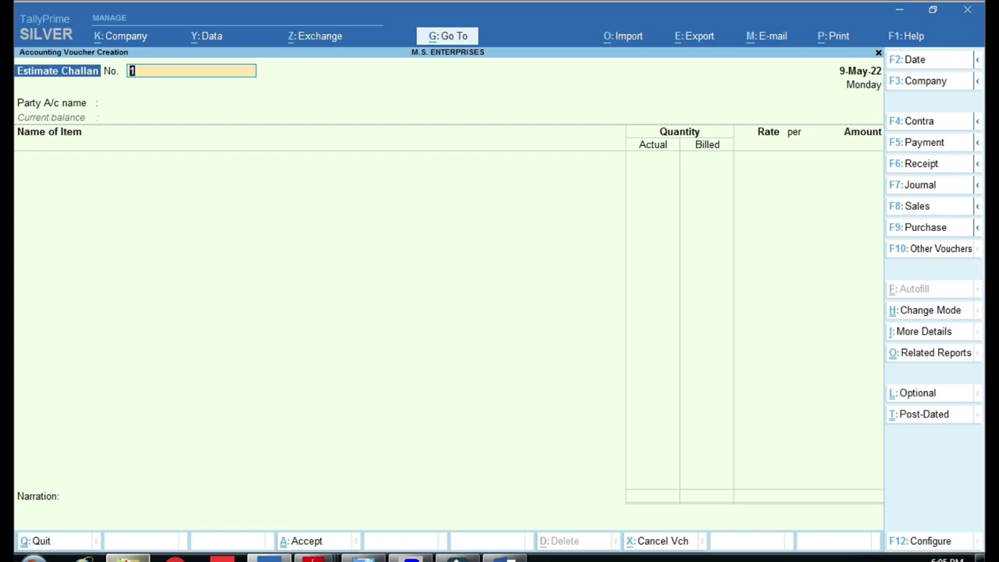
Open "receipt 10-12" from the VCH REC folder, view the receipt, and return to the folder.
{"action": "left_click", "coordinate": [145, 557]}
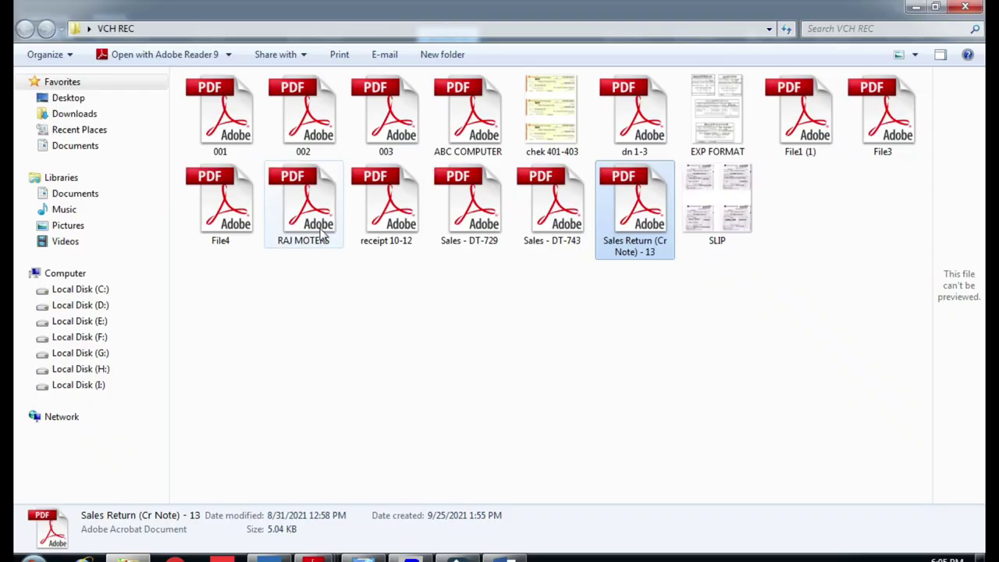
{"action": "double_click", "coordinate": [391, 225]}
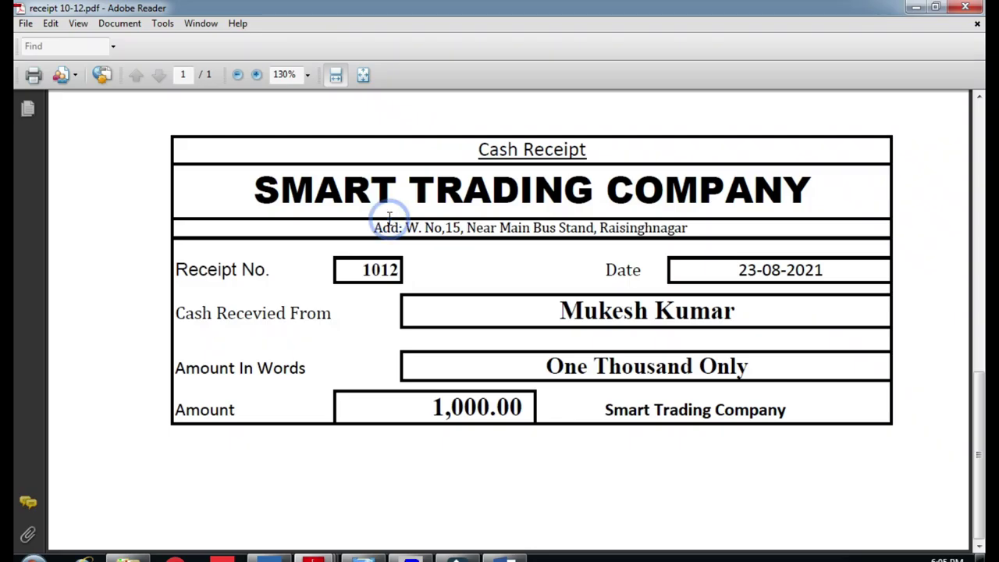
{"action": "left_click", "coordinate": [129, 557]}
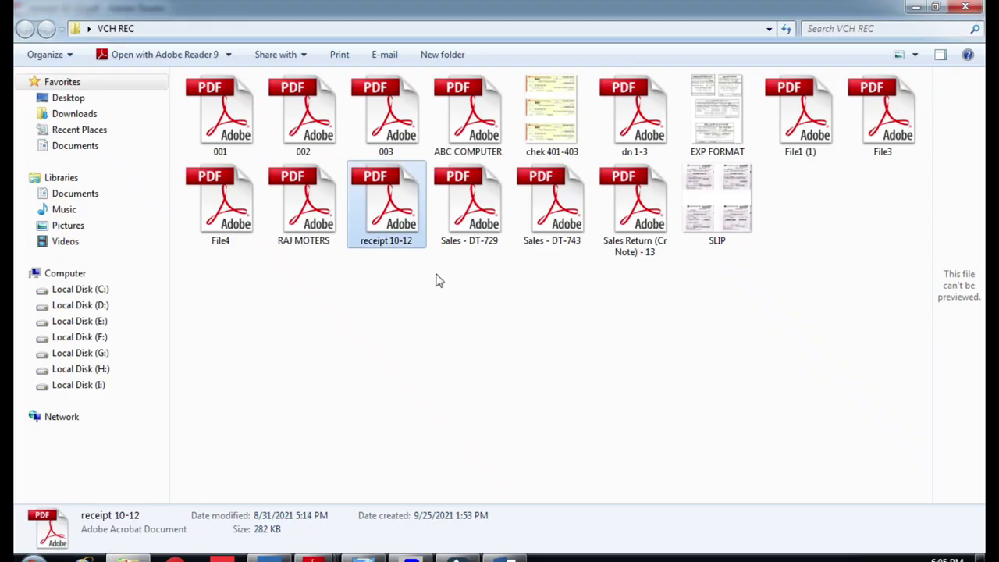
Open File3 from the VCH REC folder and examine the whole credit note voucher without items.
{"action": "double_click", "coordinate": [877, 113]}
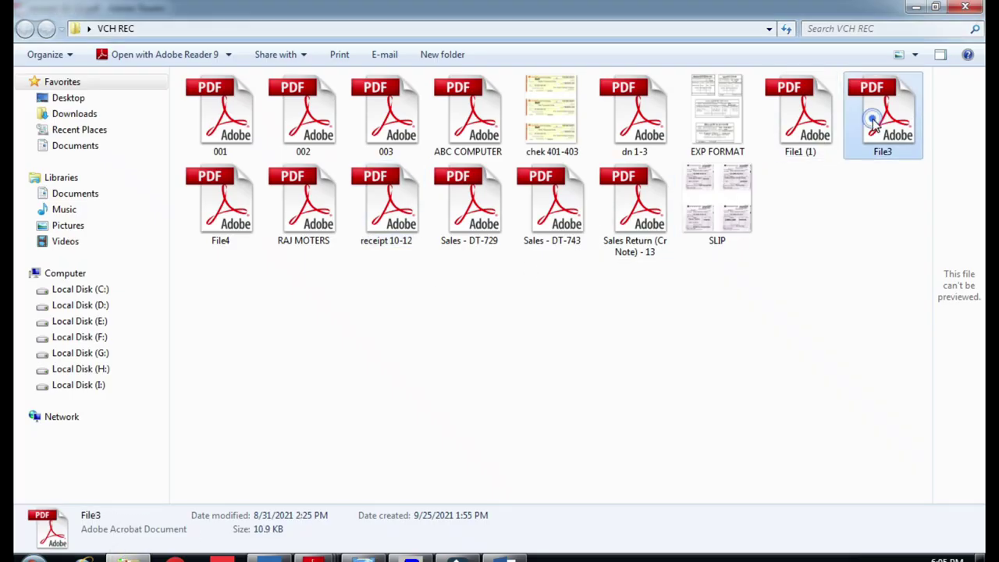
{"action": "scroll", "coordinate": [435, 259], "scroll_direction": "down", "scroll_amount": 1}
{"action": "scroll", "coordinate": [435, 259], "scroll_direction": "down", "scroll_amount": 6}
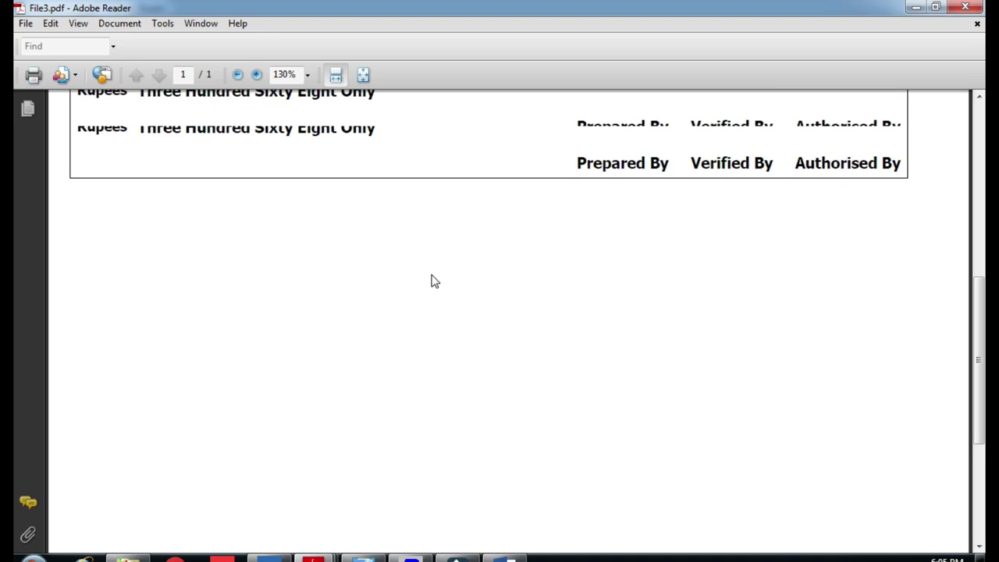
{"action": "scroll", "coordinate": [430, 268], "scroll_direction": "up", "scroll_amount": 6}
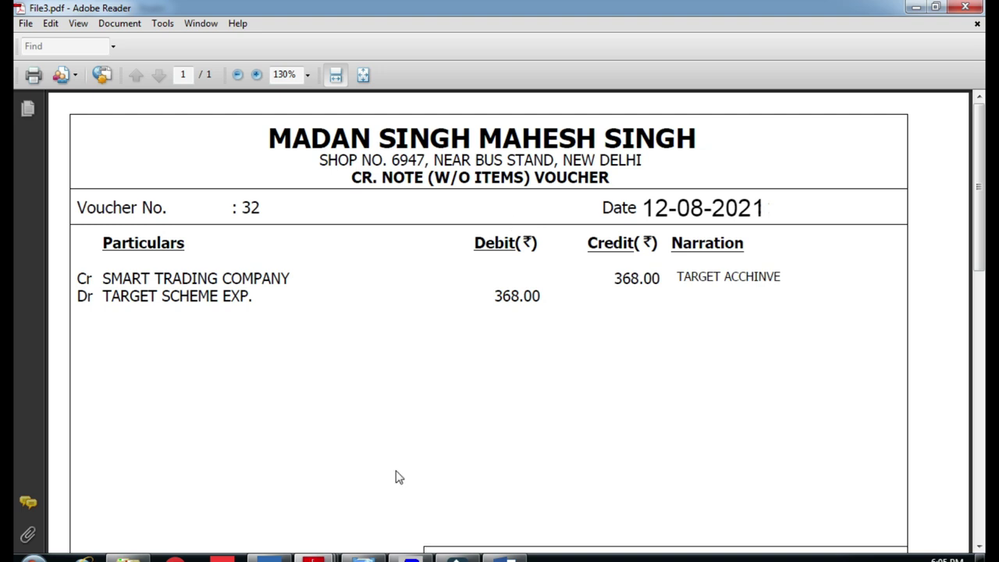
Return to the TallyPrime Estimate Challan voucher and switch to Busy to view its report options.
{"action": "left_click", "coordinate": [270, 555]}
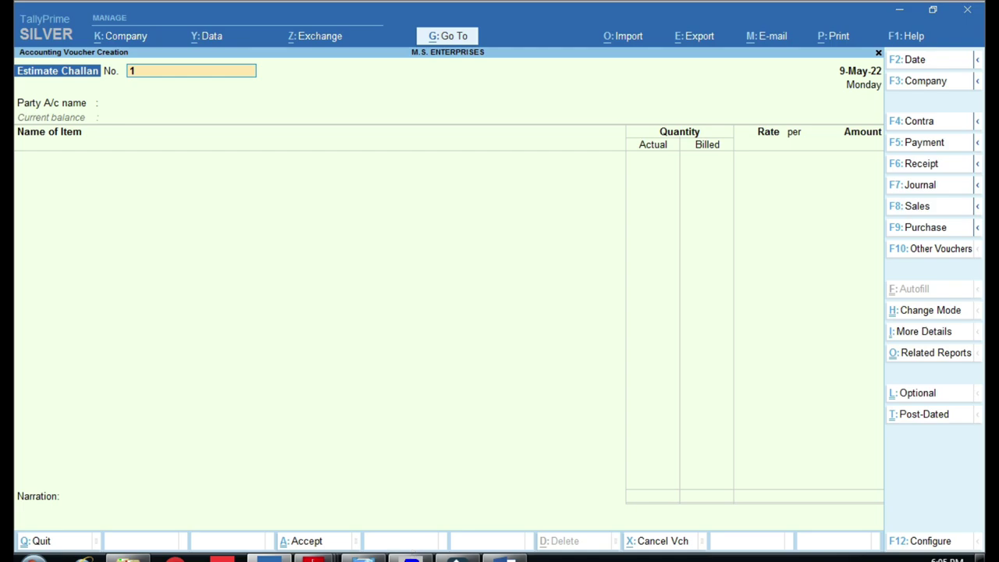
{"action": "left_click", "coordinate": [411, 556]}
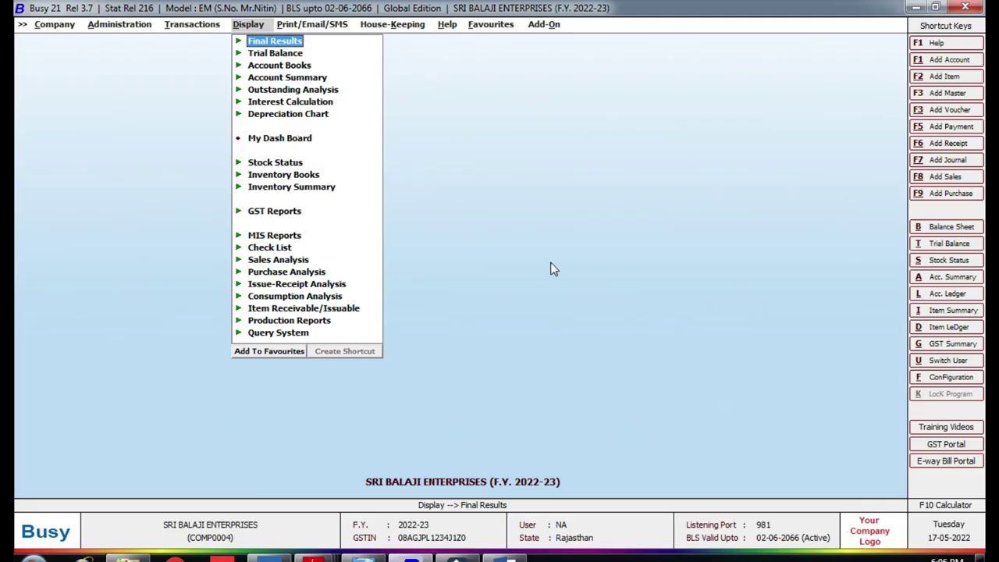